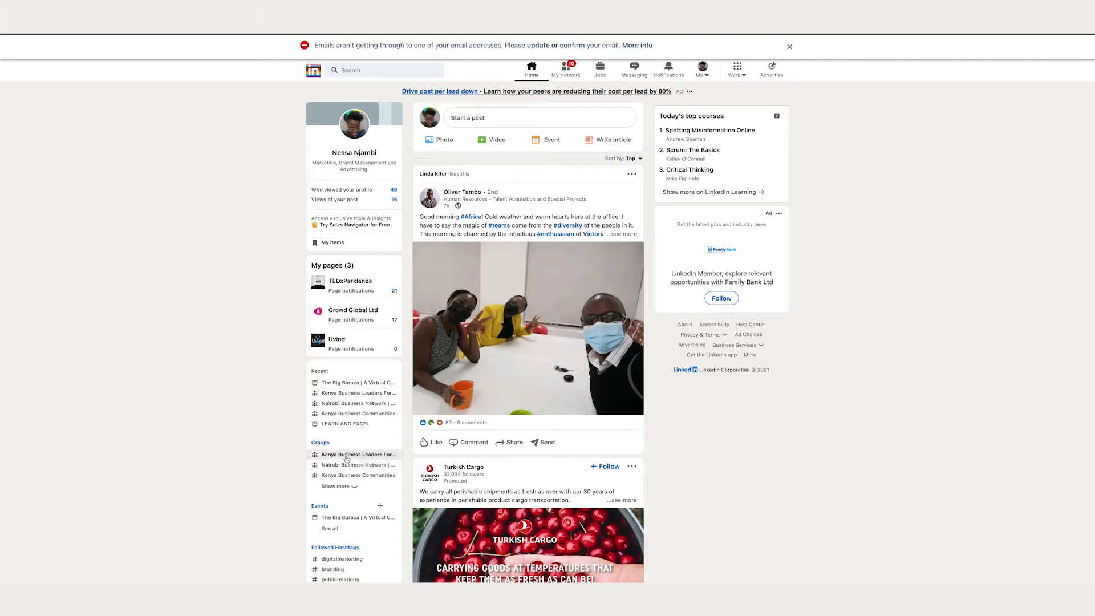
{"action": "scroll", "coordinate": [350, 456], "scroll_direction": "down", "scroll_amount": 1}
{"action": "scroll", "coordinate": [351, 457], "scroll_direction": "down", "scroll_amount": 1}
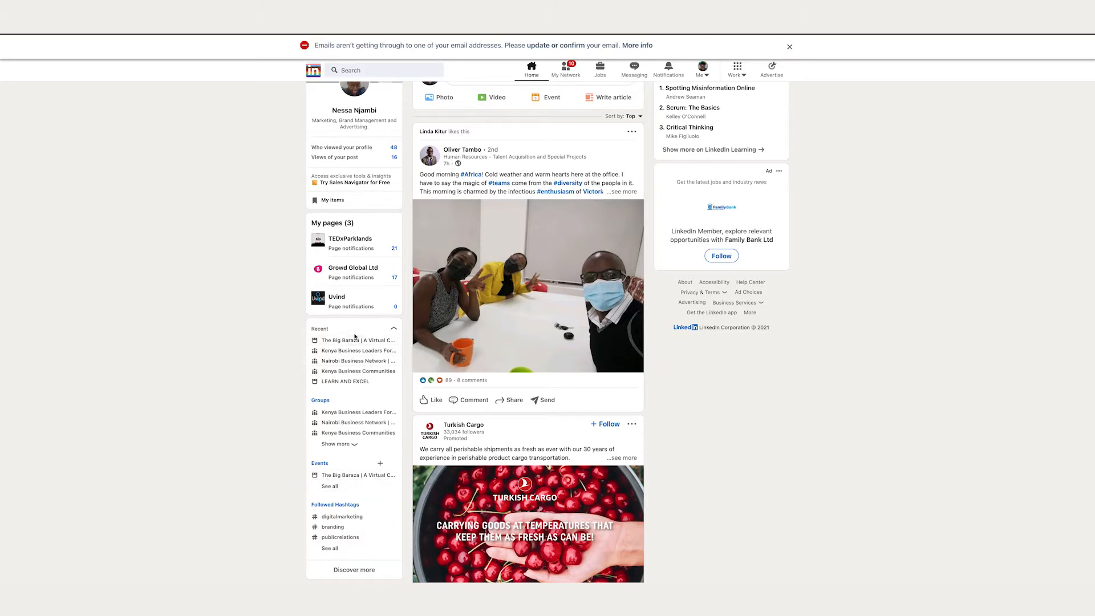
{"action": "scroll", "coordinate": [374, 412], "scroll_direction": "up", "scroll_amount": 1}
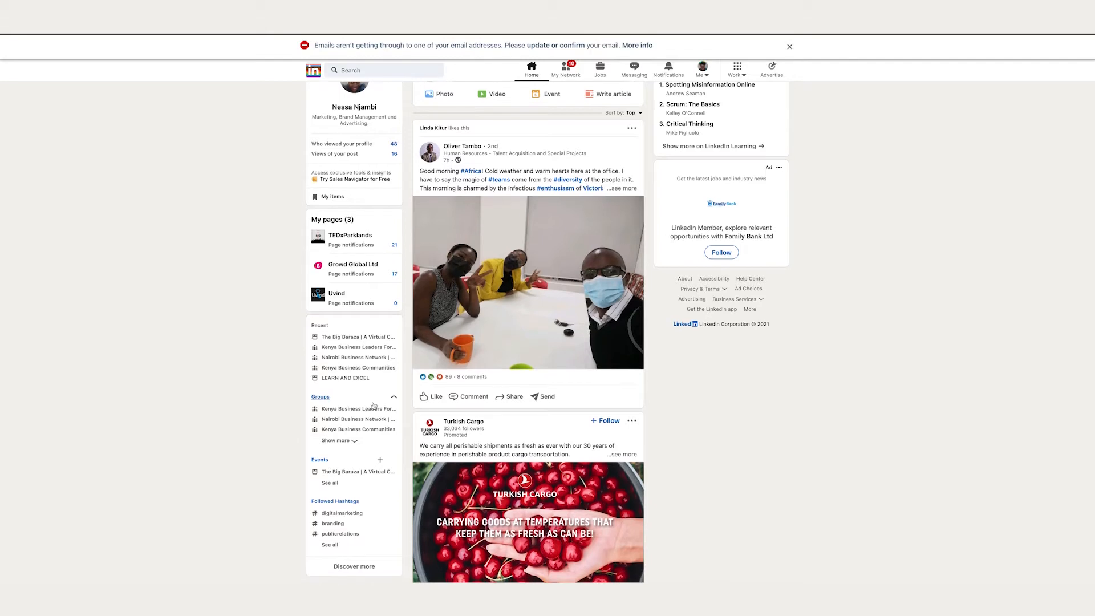
{"action": "scroll", "coordinate": [373, 412], "scroll_direction": "up", "scroll_amount": 1}
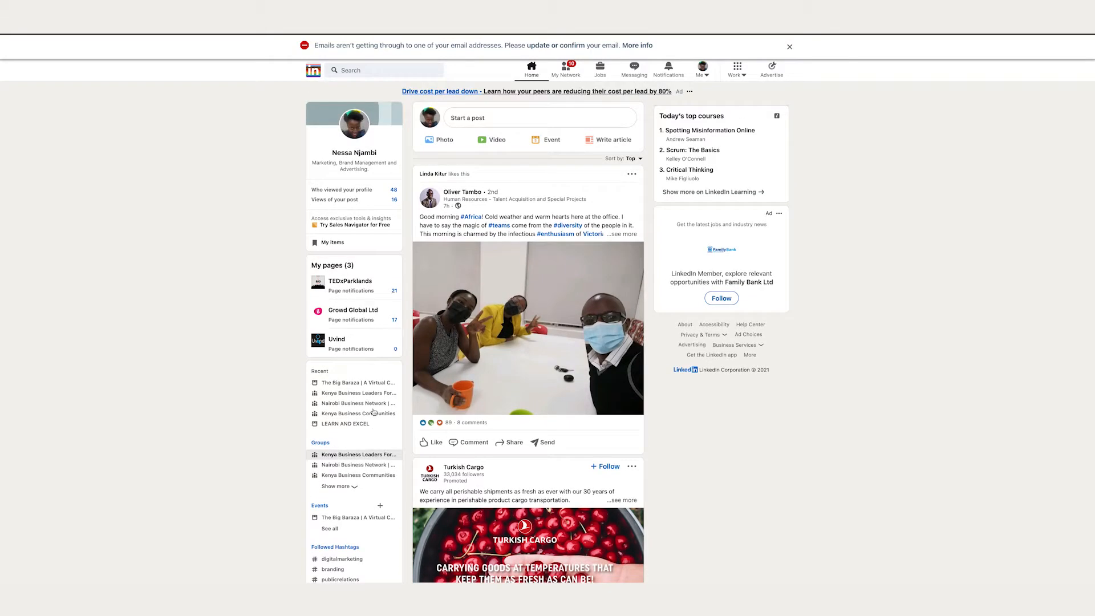
Draft a post reading "I believe that creativity is the backbone of every good business." with the suggested hashtags #creativity and #business.
{"action": "left_click", "coordinate": [473, 120]}
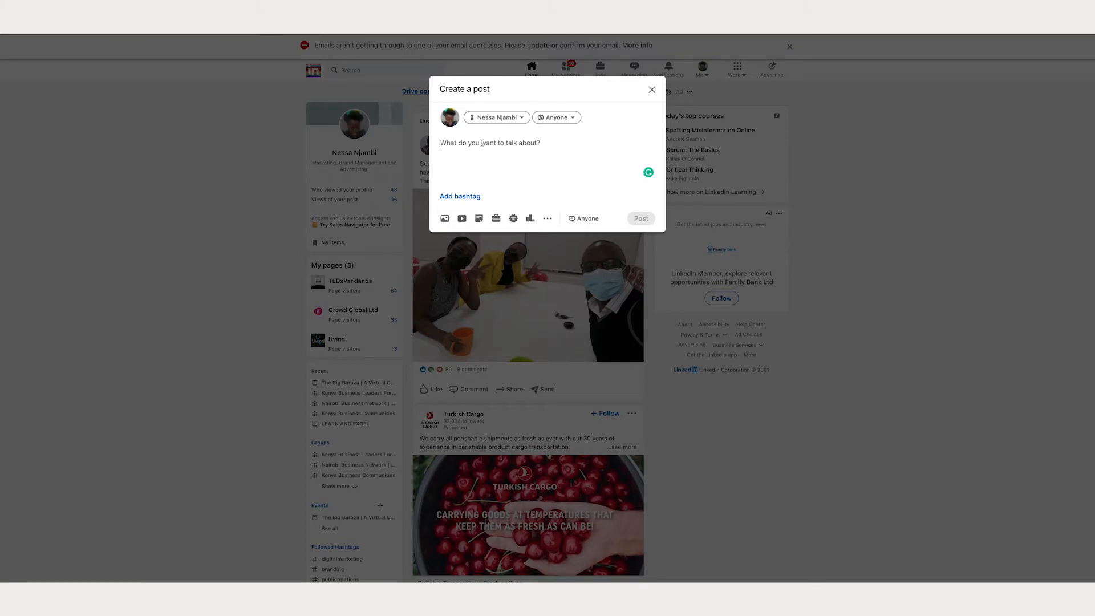
{"action": "type", "text": "We"}
{"action": "key", "text": "BackSpace"}
{"action": "type", "text": "I"}
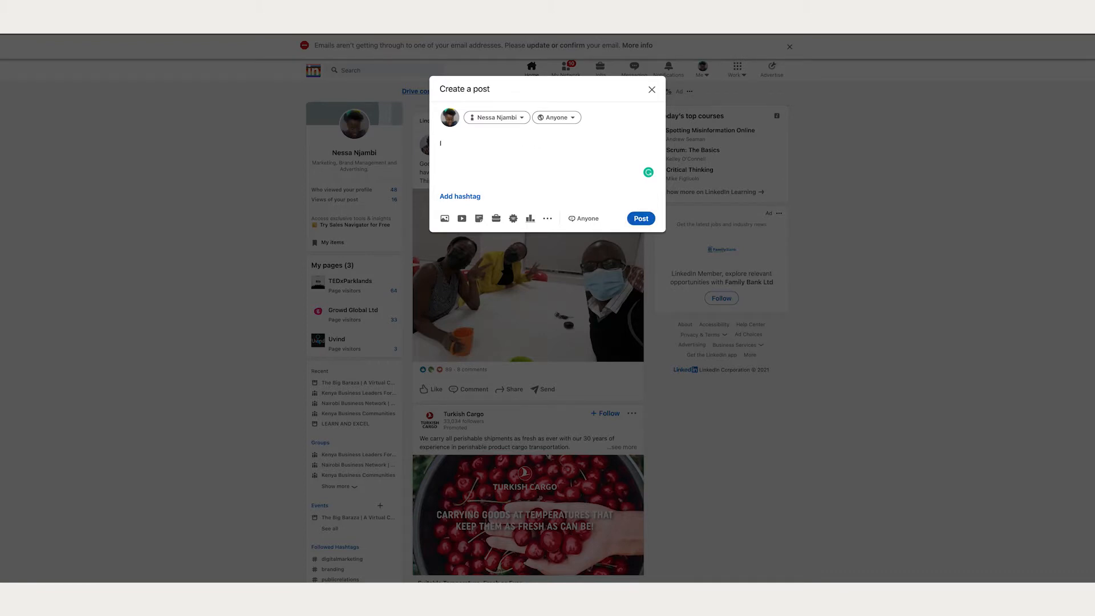
{"action": "type", "text": " believe that creativity is the backbone of e"}
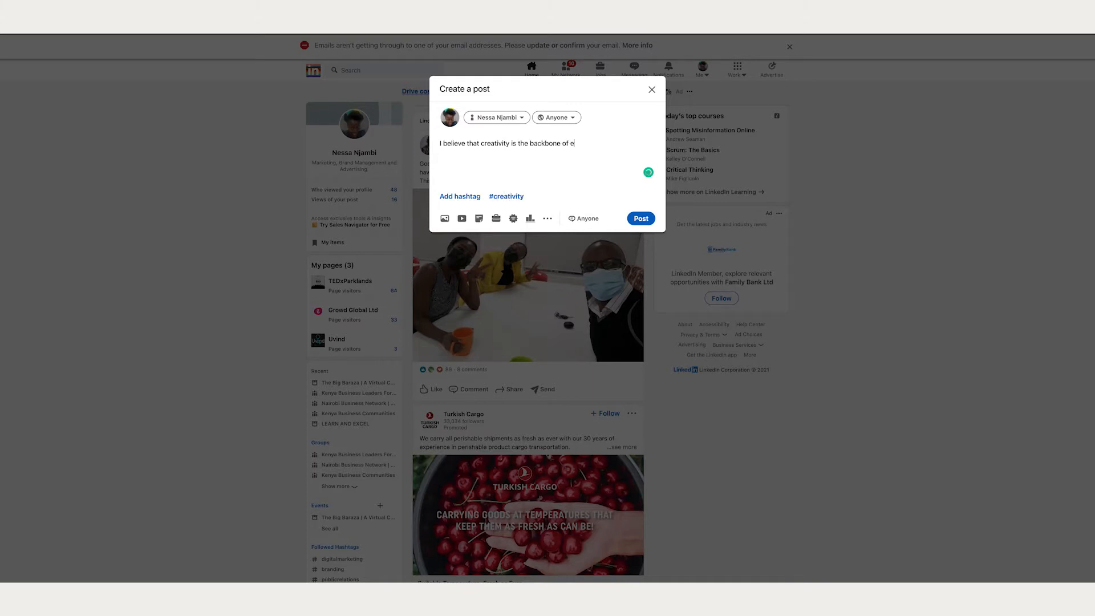
{"action": "type", "text": "very good business."}
{"action": "left_click", "coordinate": [516, 199]}
{"action": "left_click", "coordinate": [543, 197]}
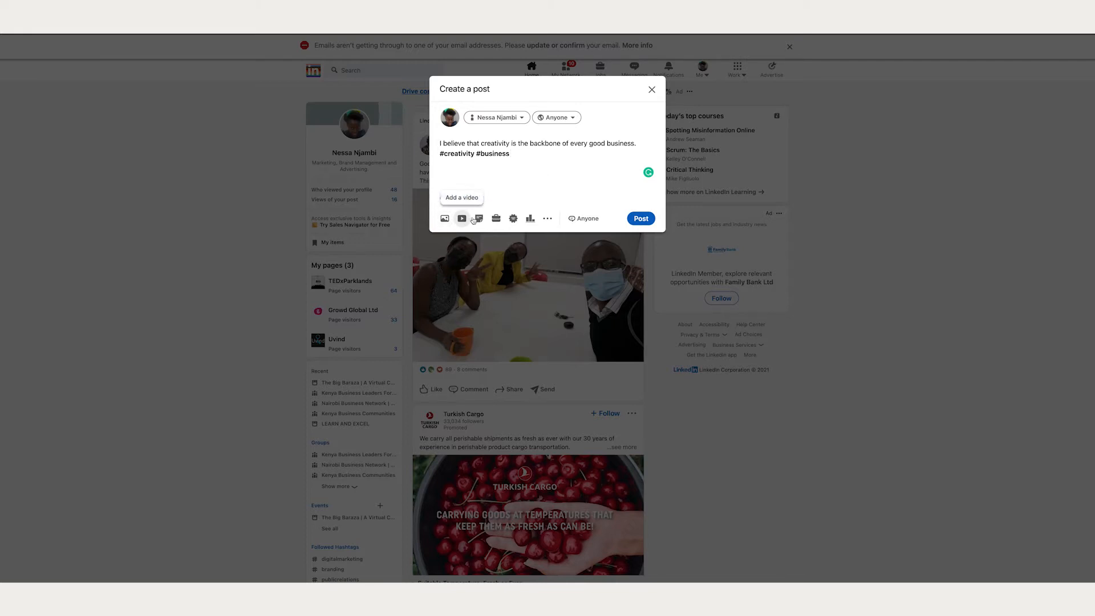
Examine the occasion types and the poll form's duration choices, returning to the post draft without adding either.
{"action": "left_click", "coordinate": [512, 219]}
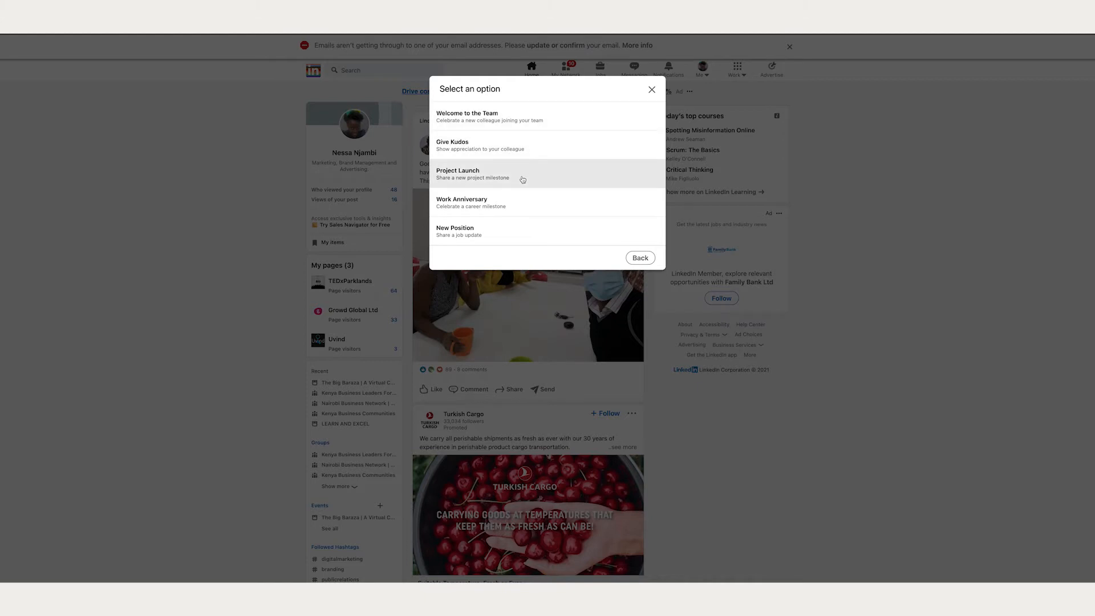
{"action": "left_click", "coordinate": [640, 258]}
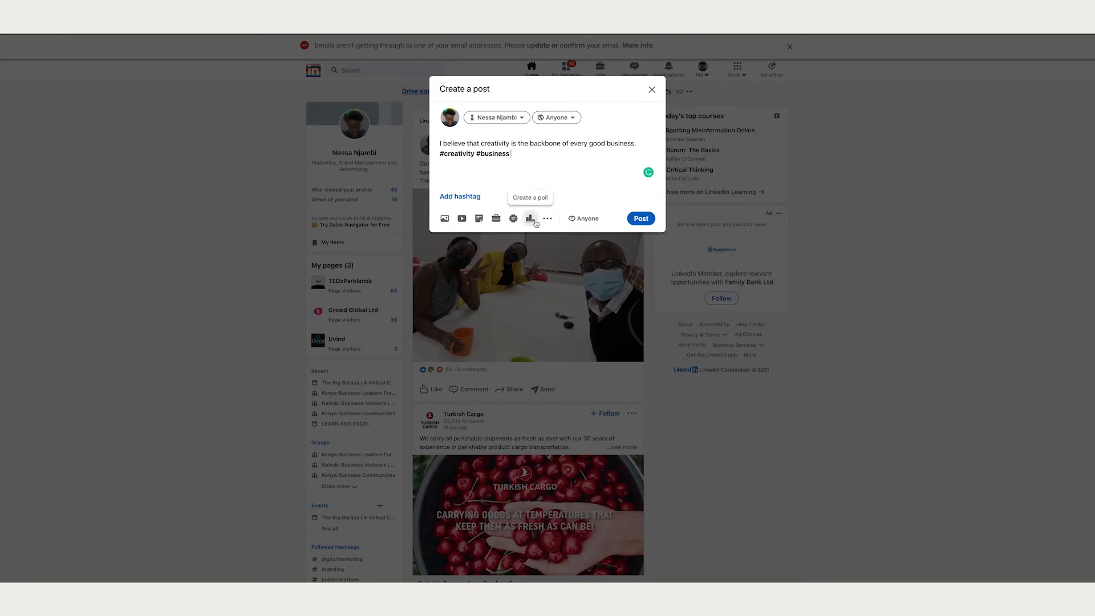
{"action": "left_click", "coordinate": [531, 220]}
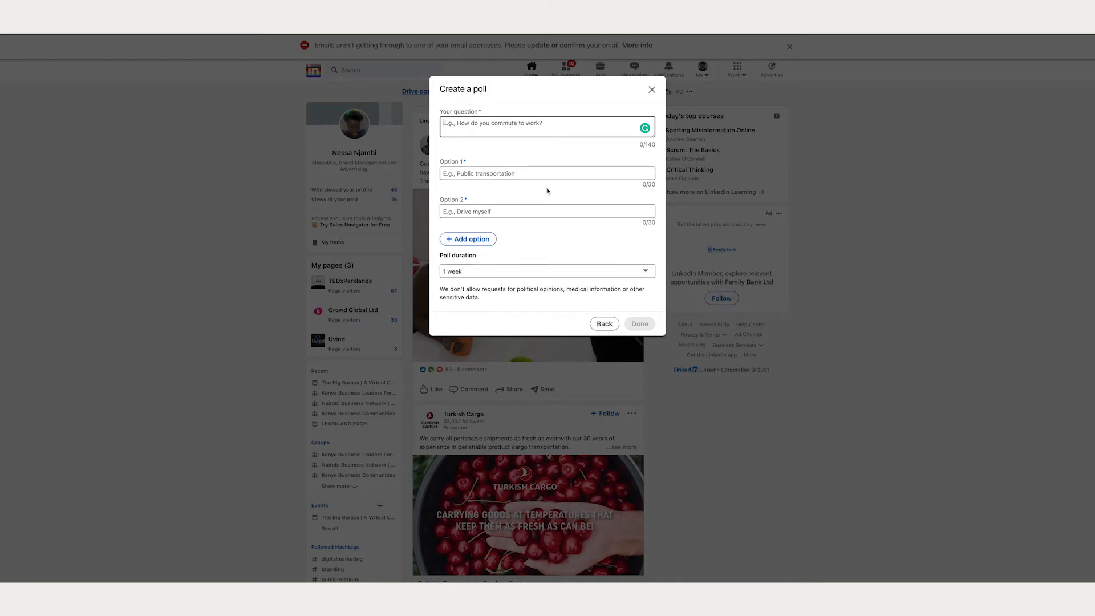
{"action": "left_click", "coordinate": [492, 271]}
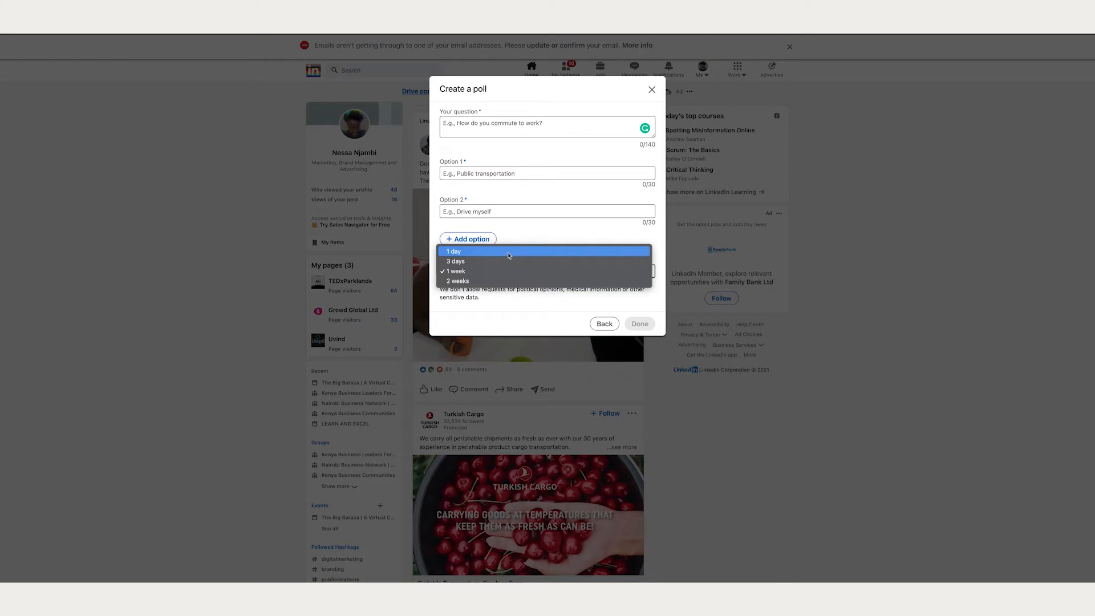
{"action": "left_click", "coordinate": [516, 270]}
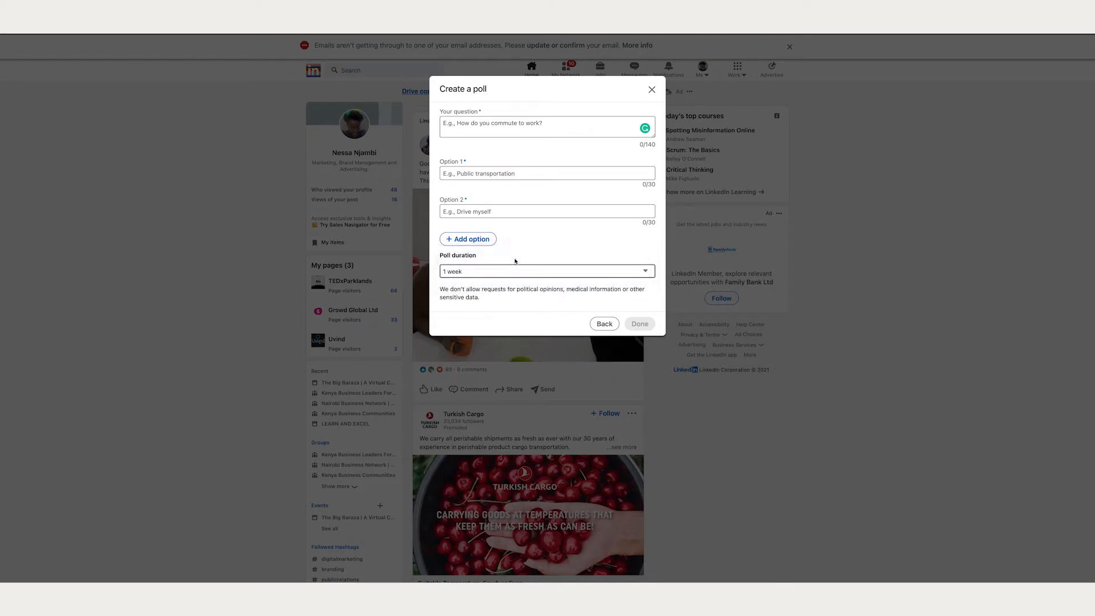
{"action": "left_click", "coordinate": [607, 325]}
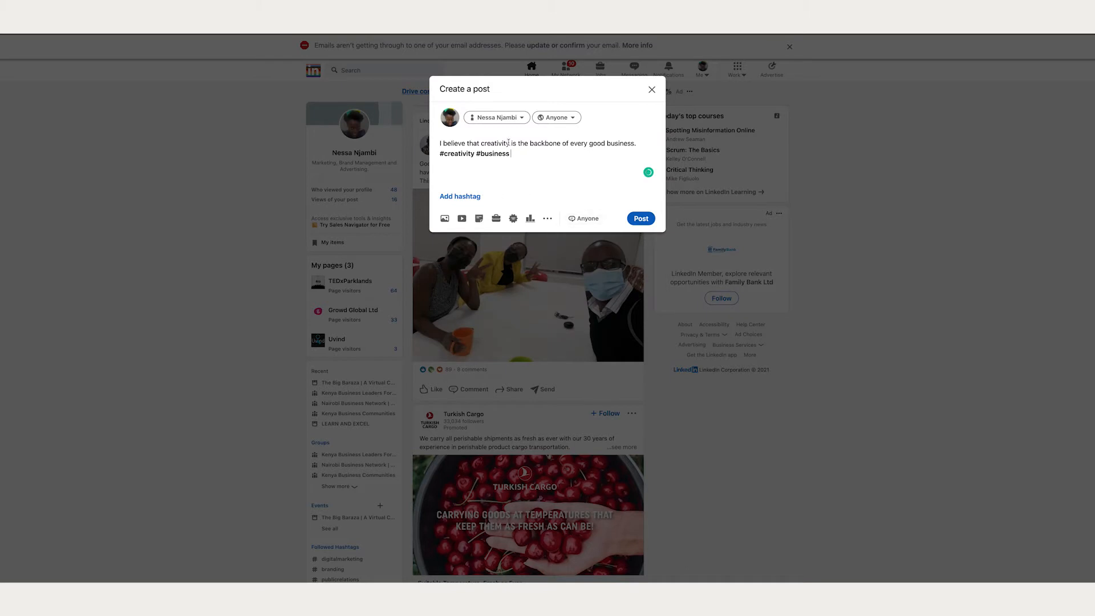
Attach the "Make a digital mark!" PNG image from the Desktop's Training folder to the post without tagging anyone.
{"action": "left_click", "coordinate": [445, 218]}
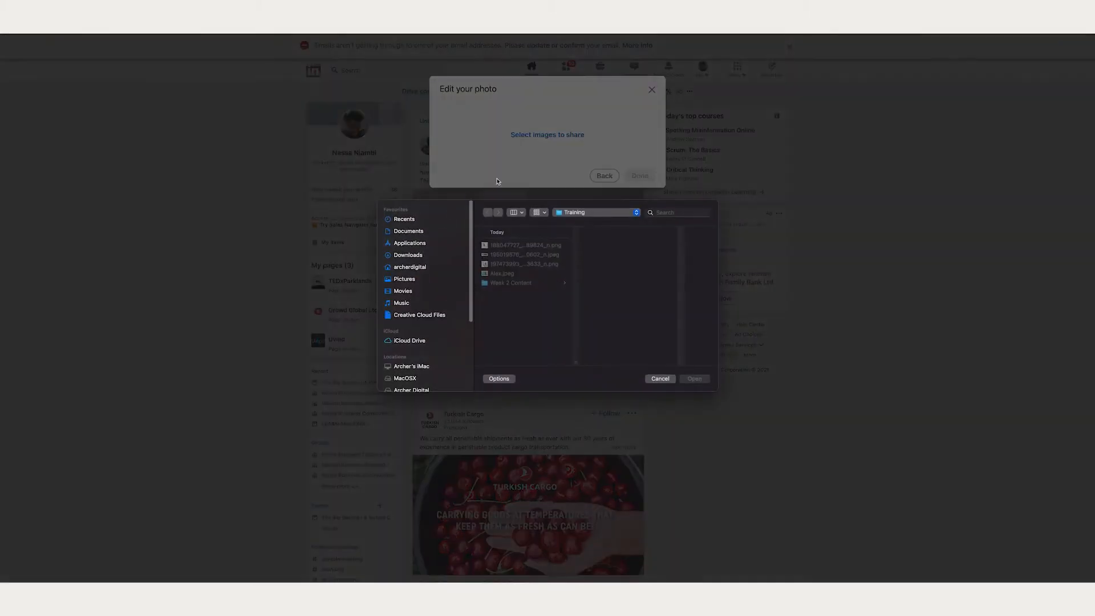
{"action": "left_click", "coordinate": [402, 268]}
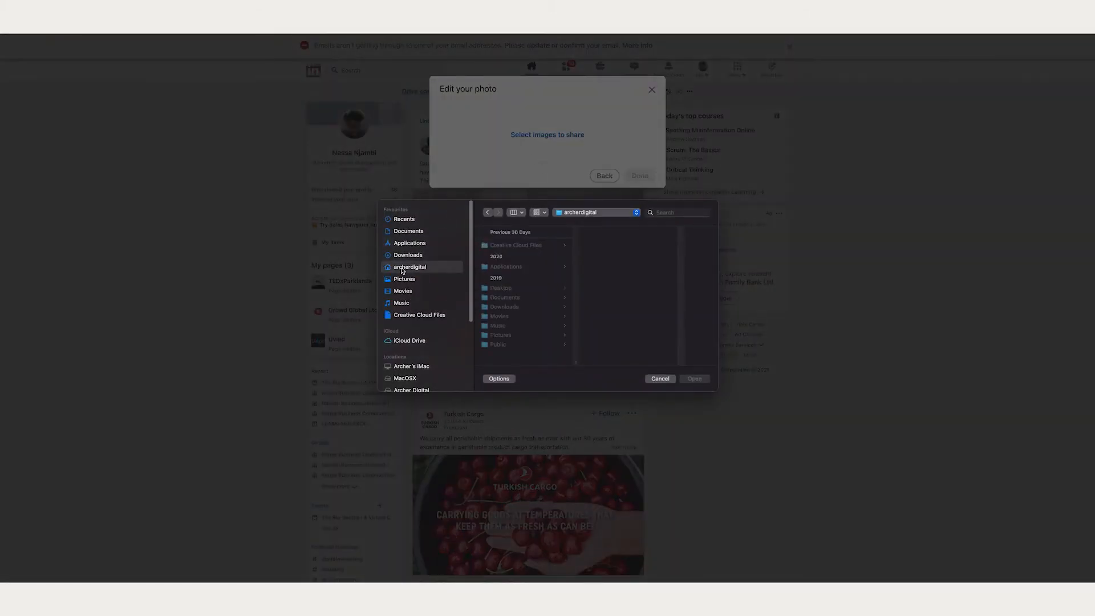
{"action": "left_click", "coordinate": [510, 289]}
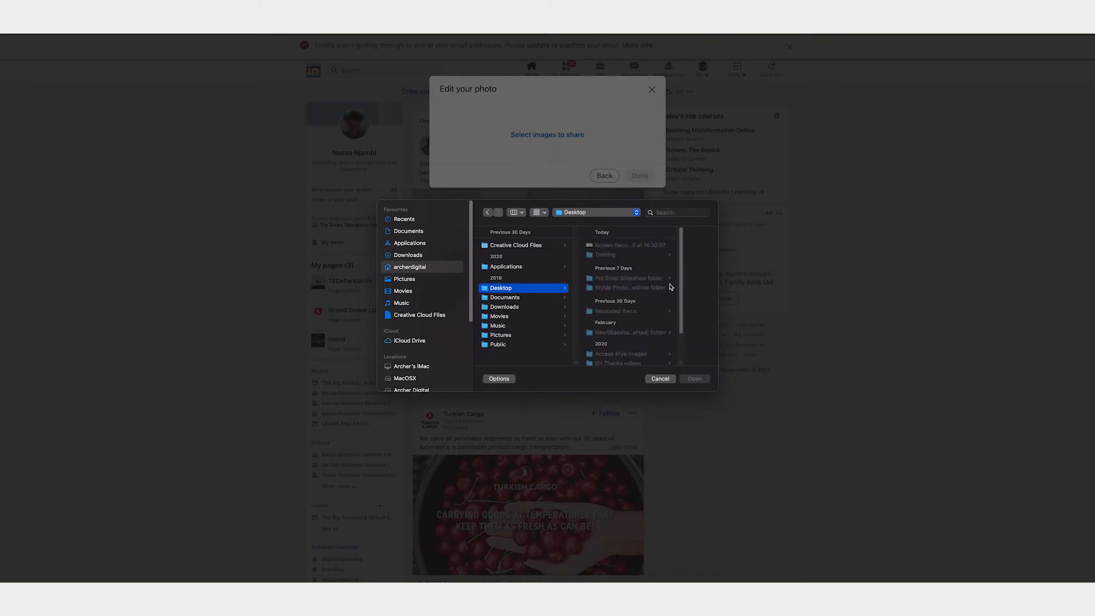
{"action": "left_click", "coordinate": [613, 256]}
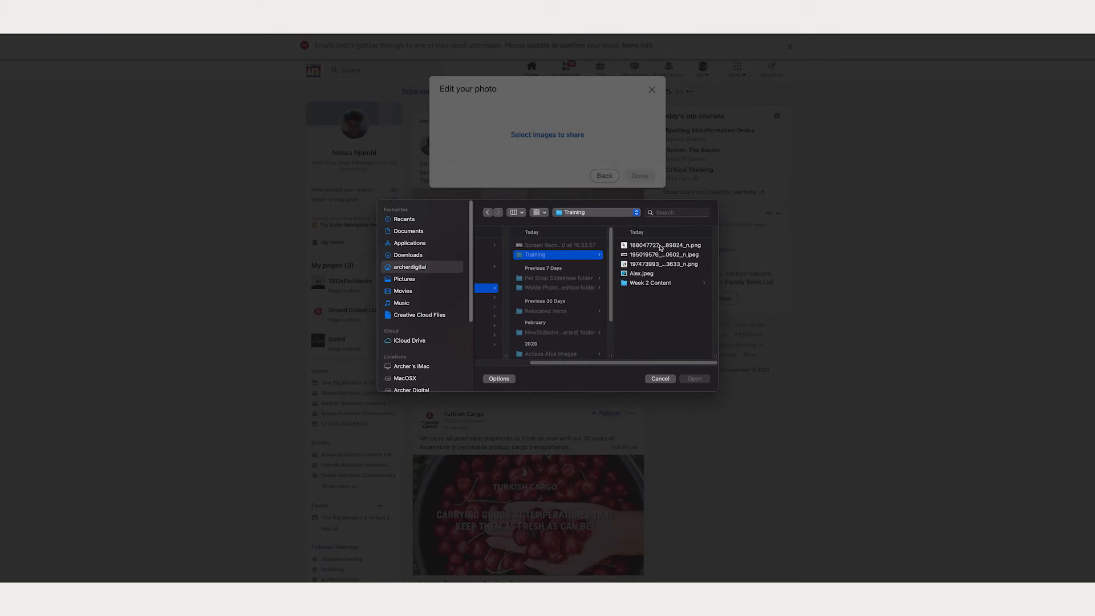
{"action": "left_click", "coordinate": [660, 247]}
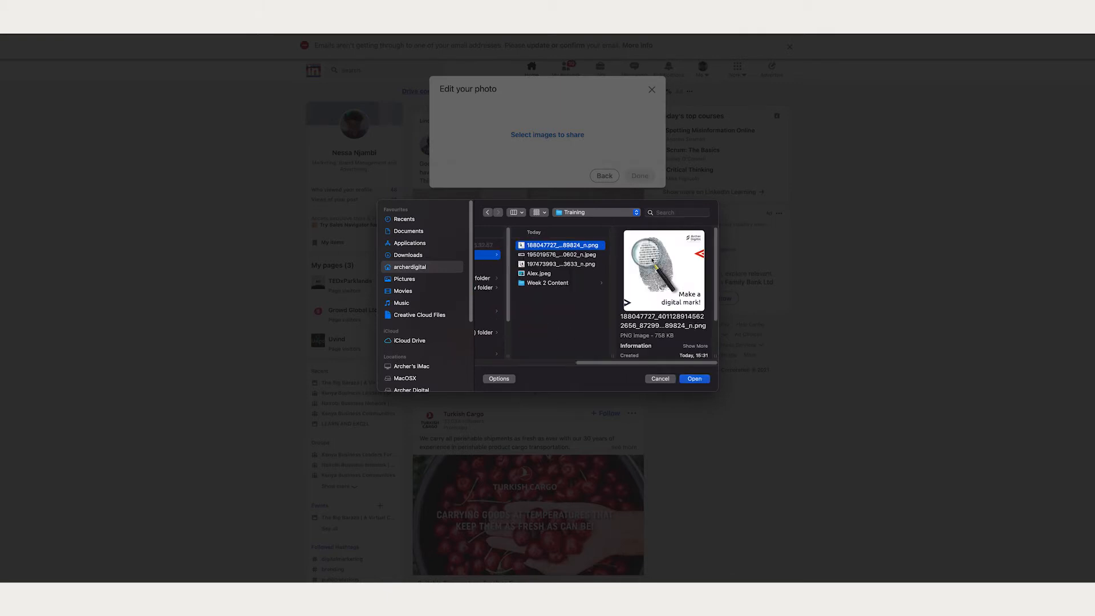
{"action": "left_click", "coordinate": [549, 256]}
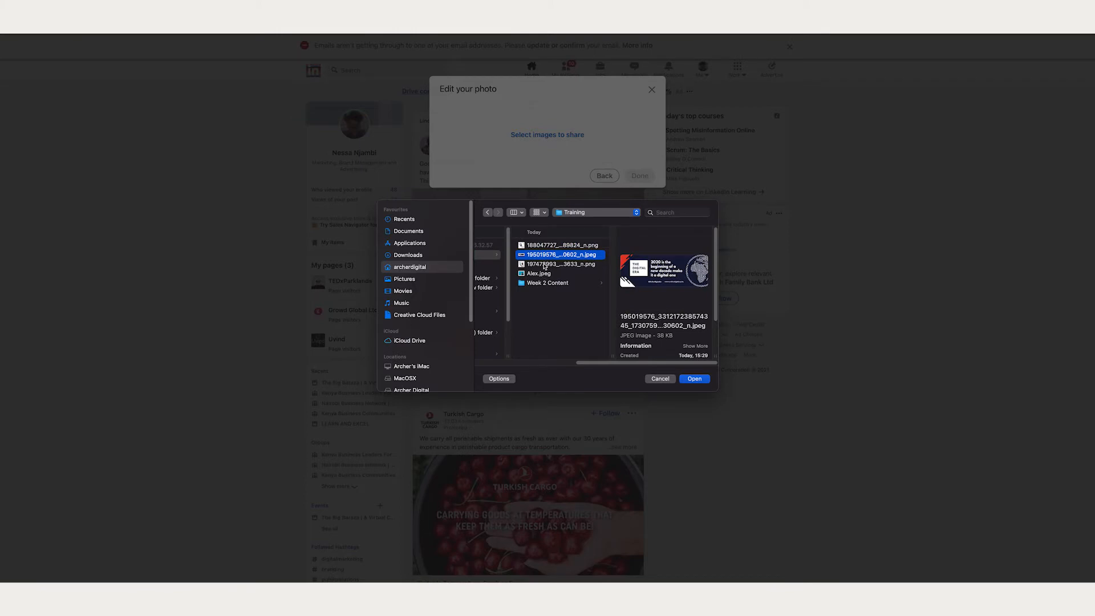
{"action": "left_click", "coordinate": [550, 248]}
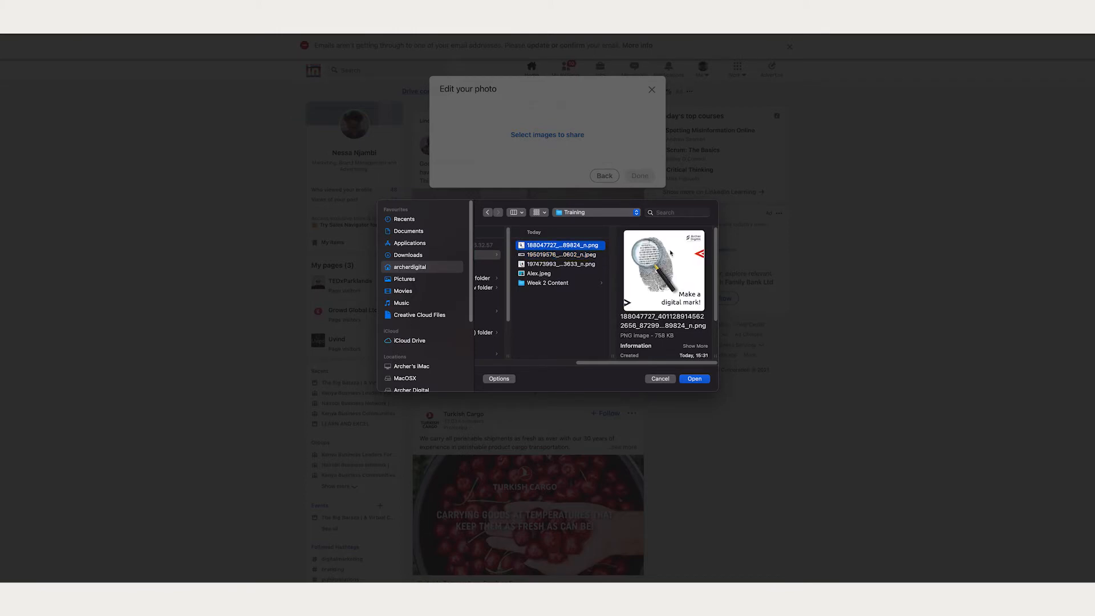
{"action": "left_click", "coordinate": [695, 379]}
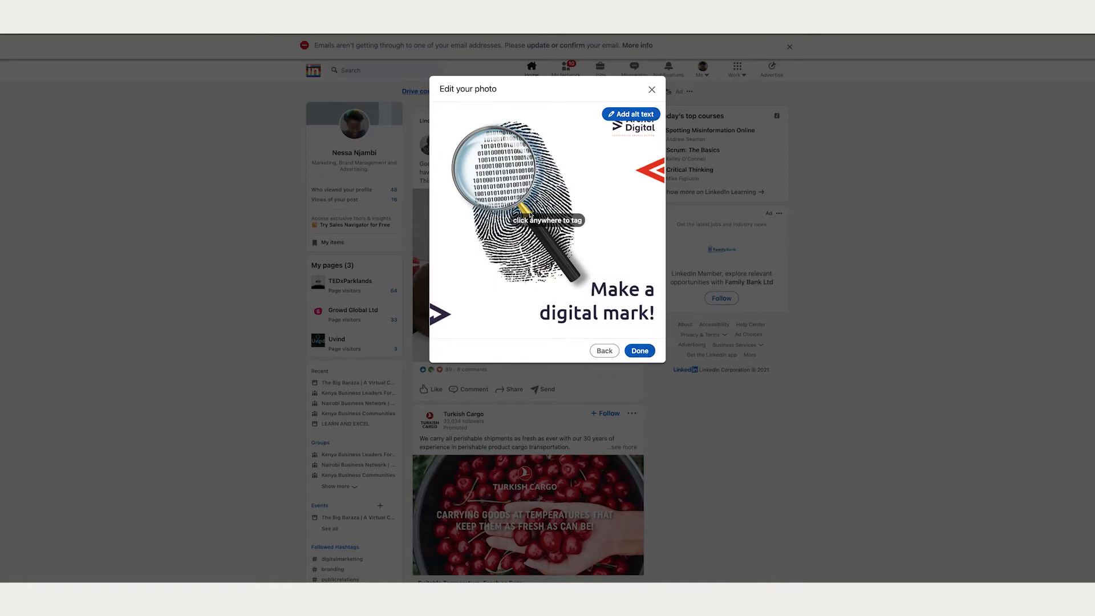
{"action": "left_click", "coordinate": [541, 198]}
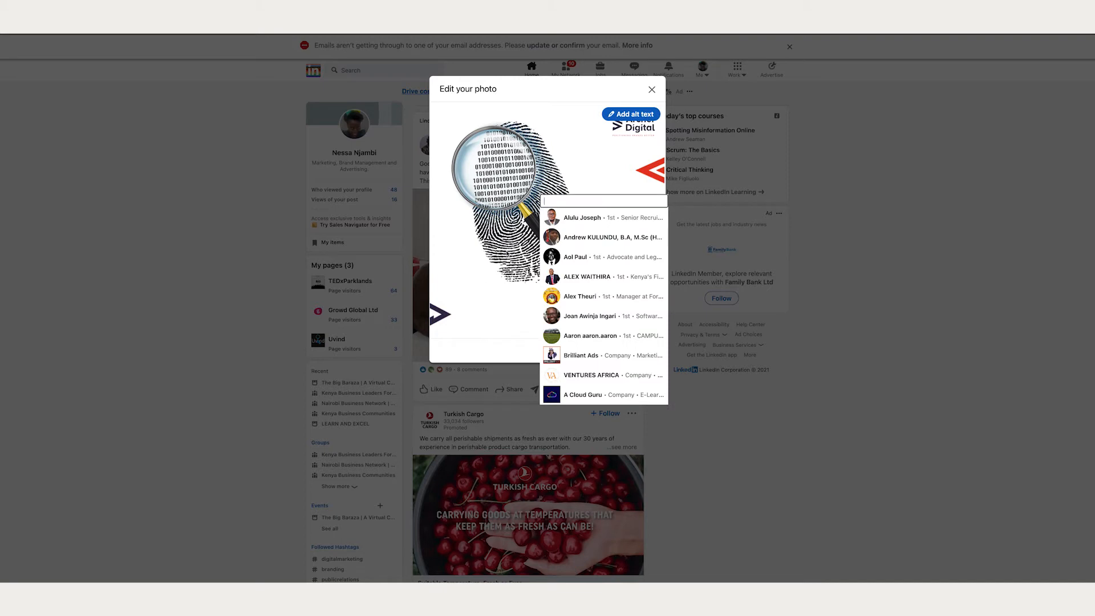
{"action": "left_click", "coordinate": [507, 254]}
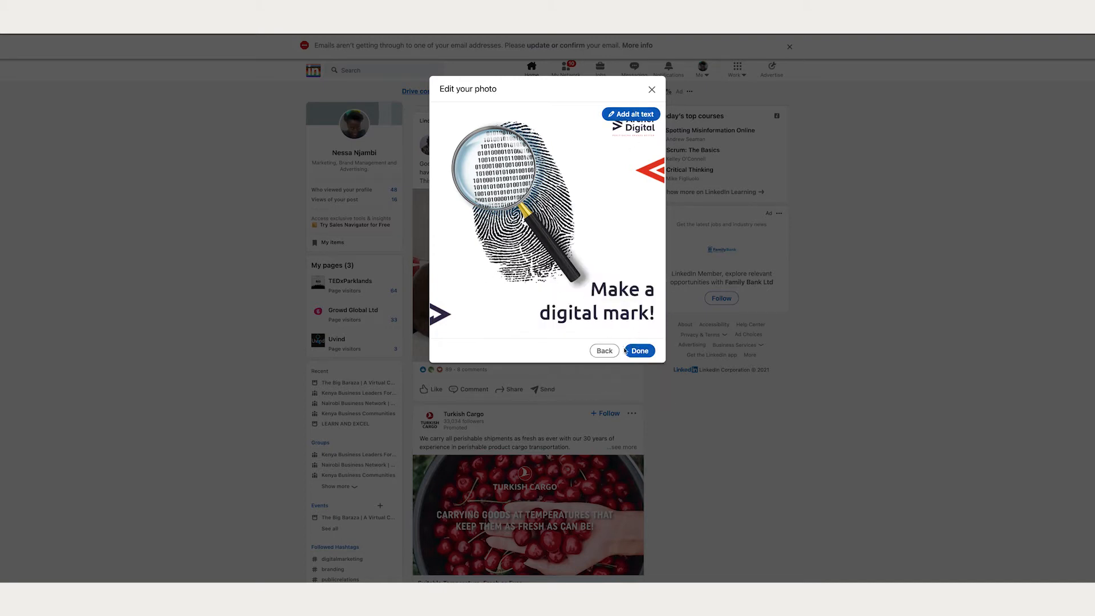
{"action": "left_click", "coordinate": [638, 351]}
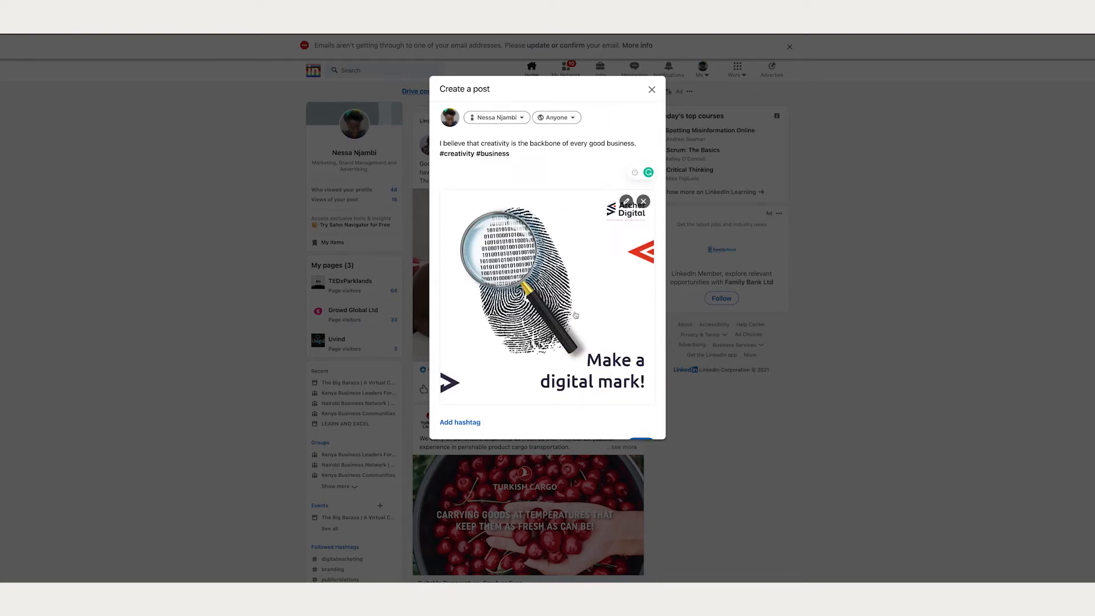
Restrict the post's visibility to members of the Marketing Communication group.
{"action": "scroll", "coordinate": [522, 149], "scroll_direction": "down", "scroll_amount": 1}
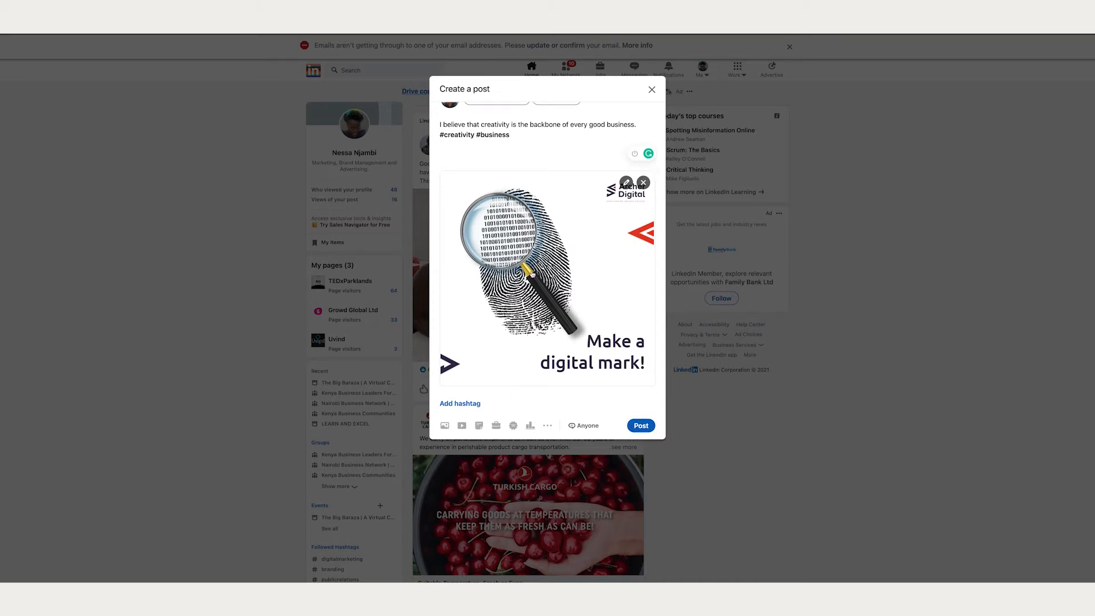
{"action": "scroll", "coordinate": [539, 171], "scroll_direction": "up", "scroll_amount": 1}
{"action": "left_click", "coordinate": [554, 118]}
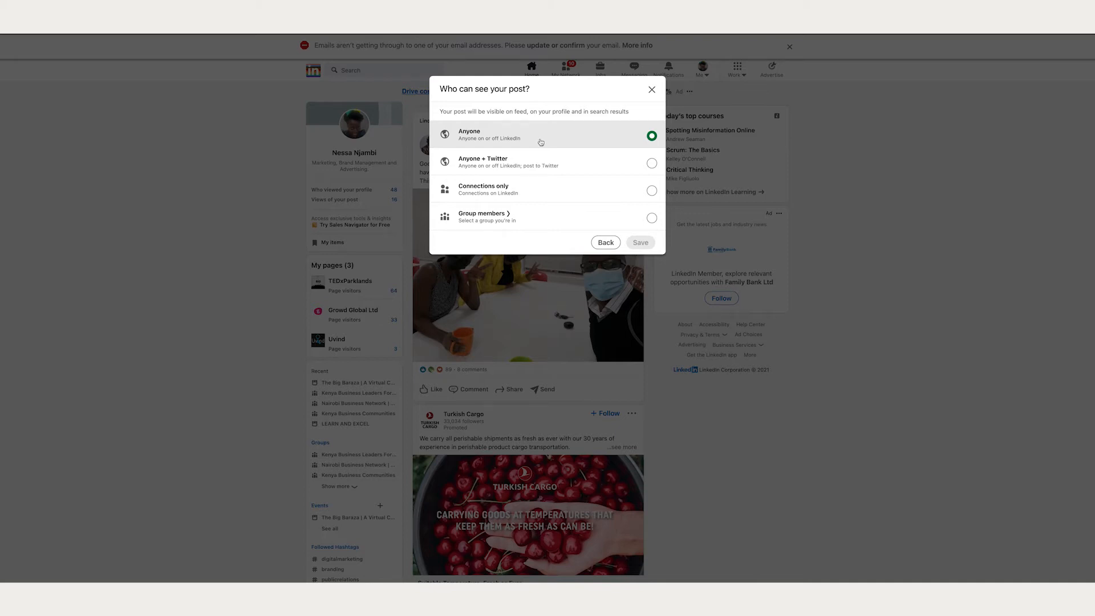
{"action": "left_click", "coordinate": [543, 219]}
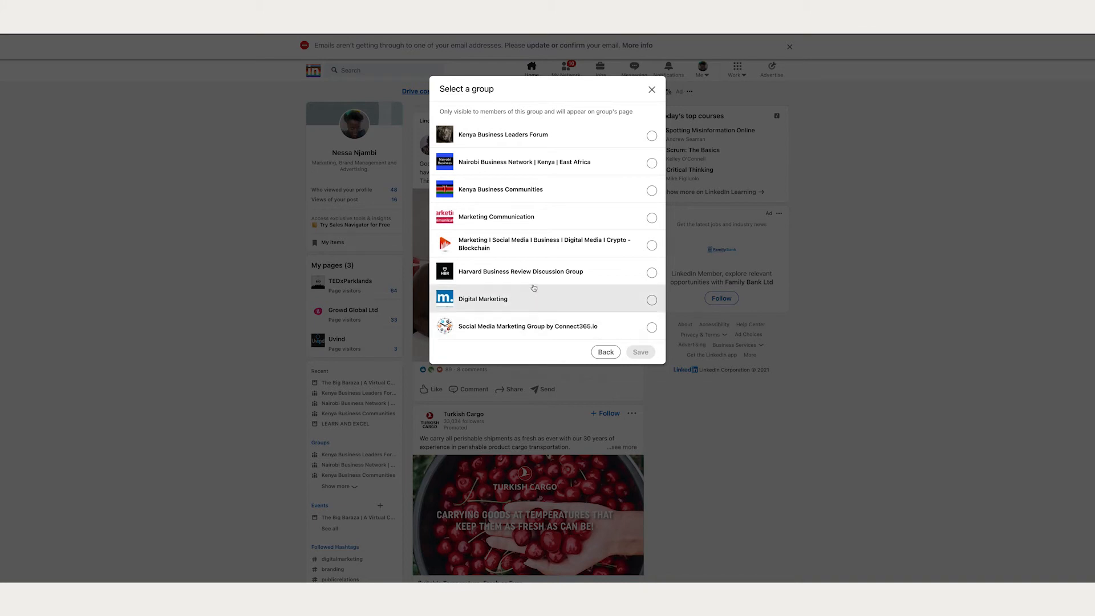
{"action": "left_click", "coordinate": [542, 217]}
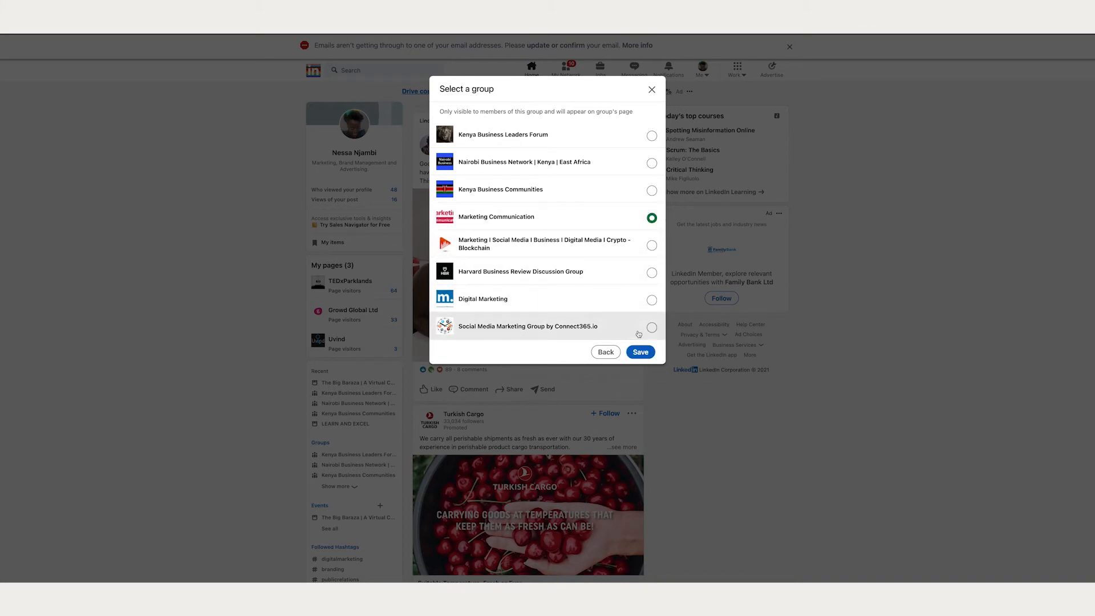
{"action": "left_click", "coordinate": [640, 352]}
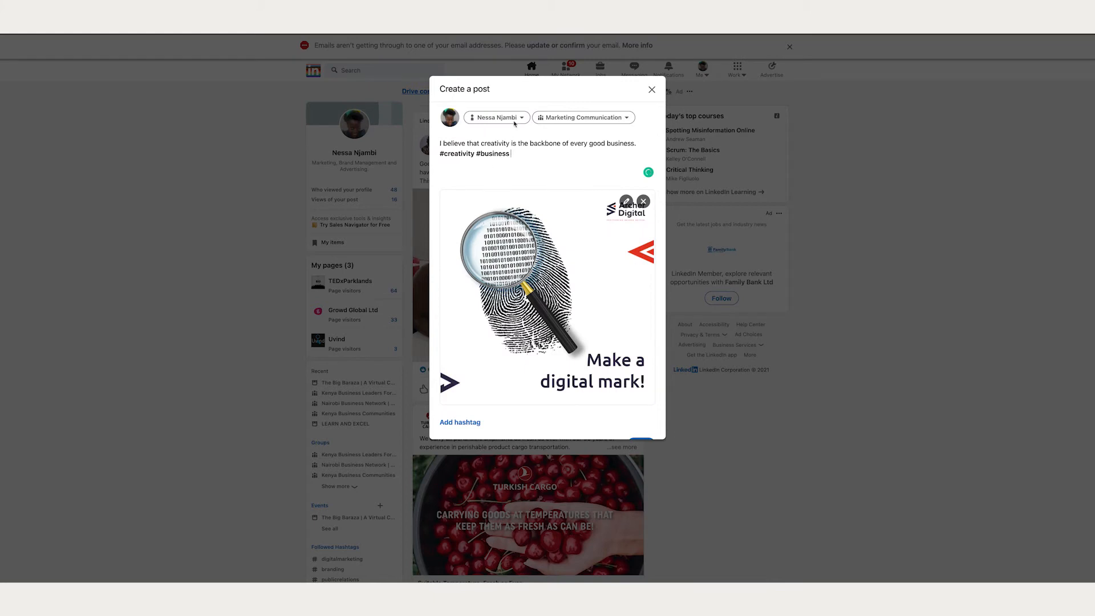
Set the post's visibility to Anyone and publish the post.
{"action": "left_click", "coordinate": [566, 118]}
{"action": "left_click", "coordinate": [513, 140]}
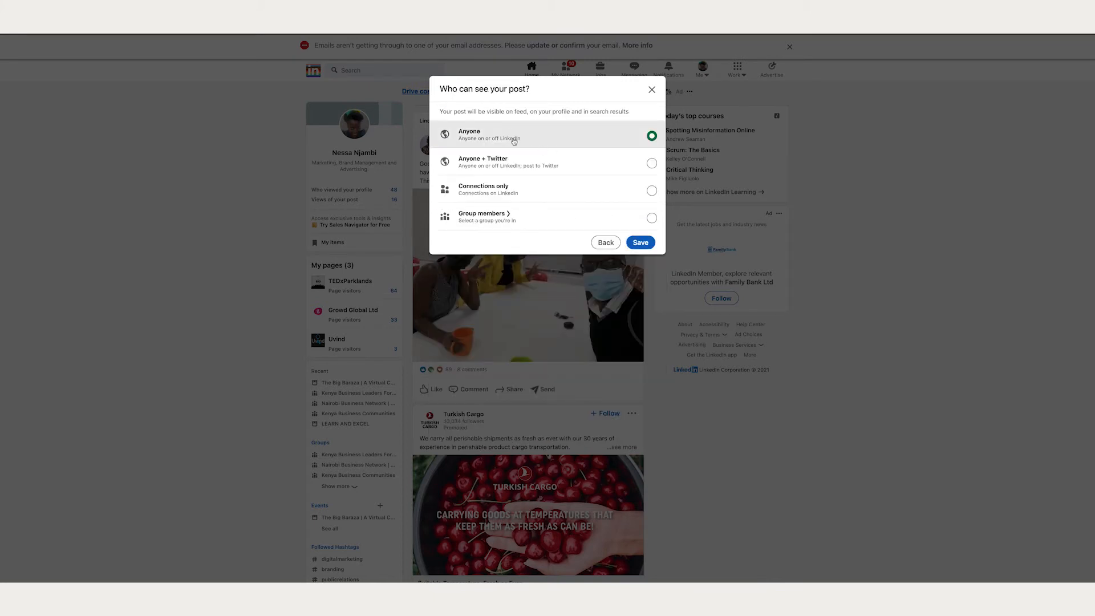
{"action": "left_click", "coordinate": [648, 244]}
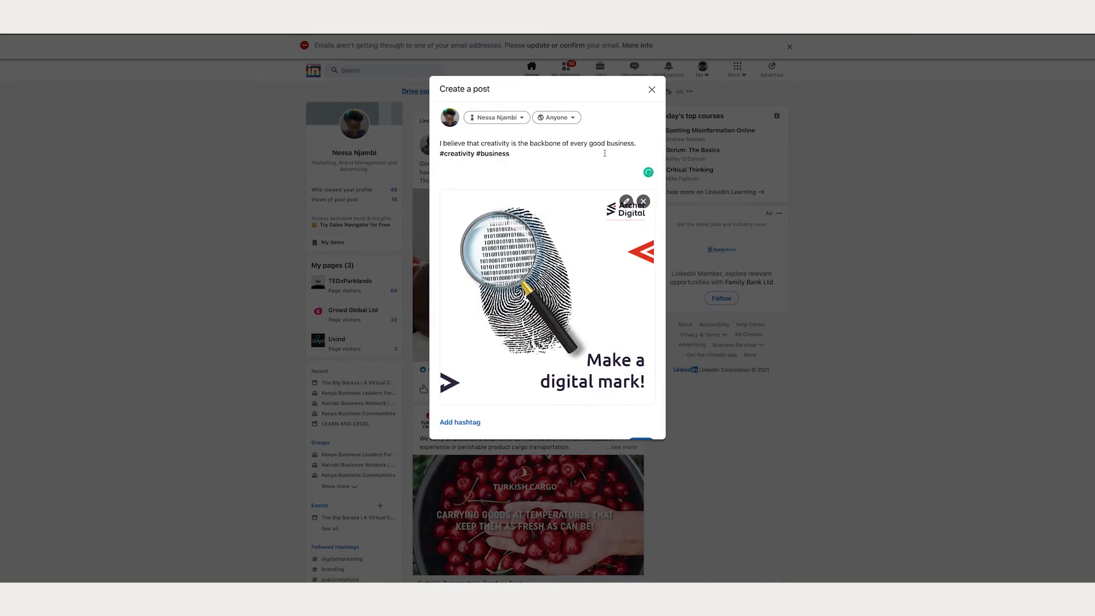
{"action": "scroll", "coordinate": [580, 165], "scroll_direction": "down", "scroll_amount": 1}
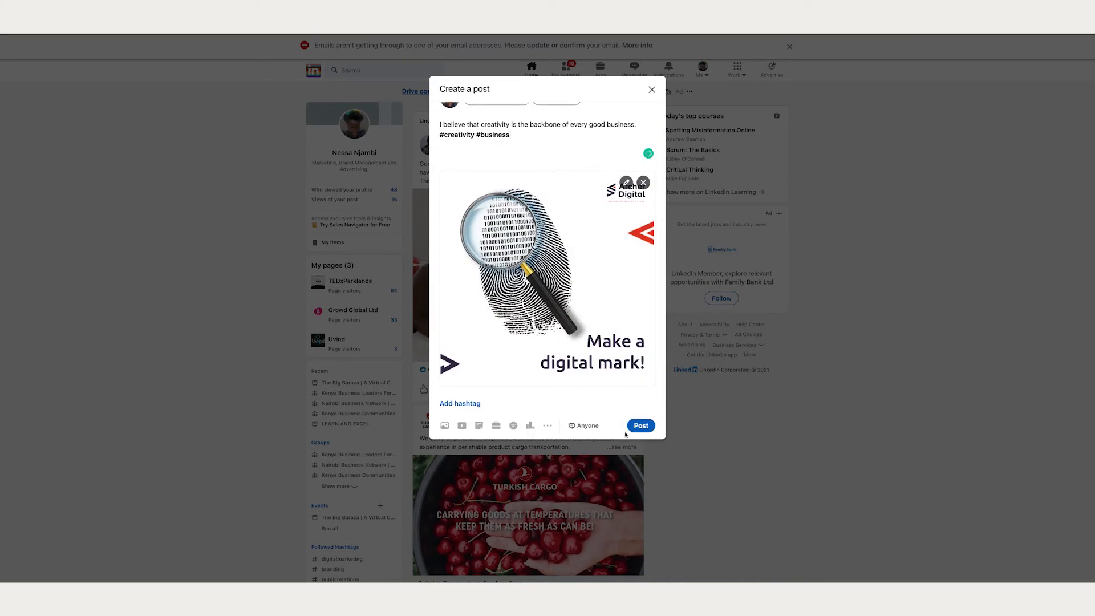
{"action": "left_click", "coordinate": [643, 427]}
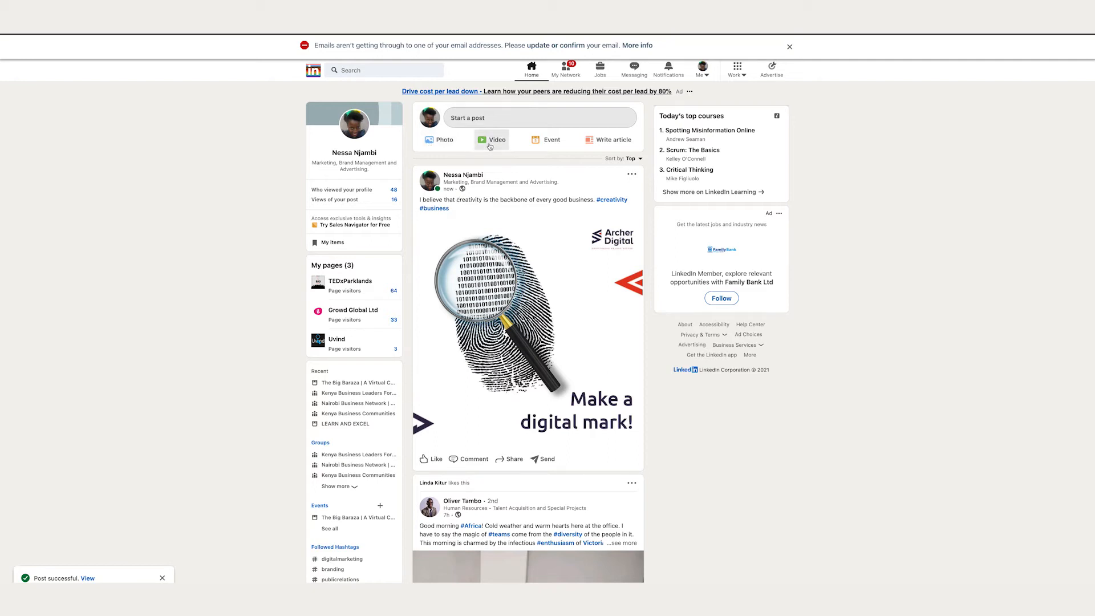
Start a new event with the personal profile as organizer and name it "Skills Training".
{"action": "left_click", "coordinate": [544, 141]}
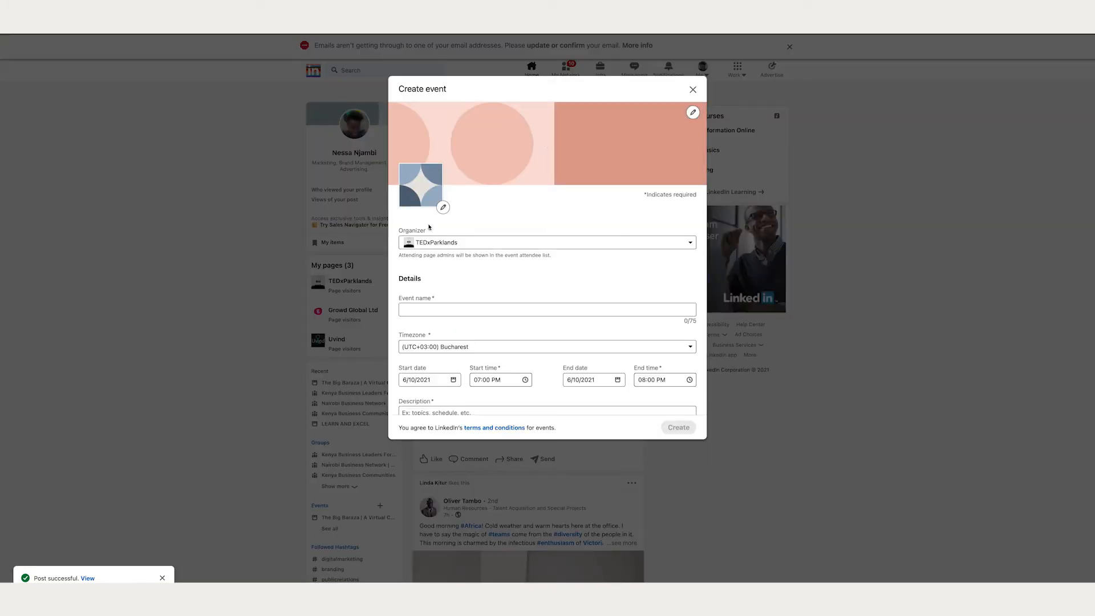
{"action": "left_click", "coordinate": [464, 309]}
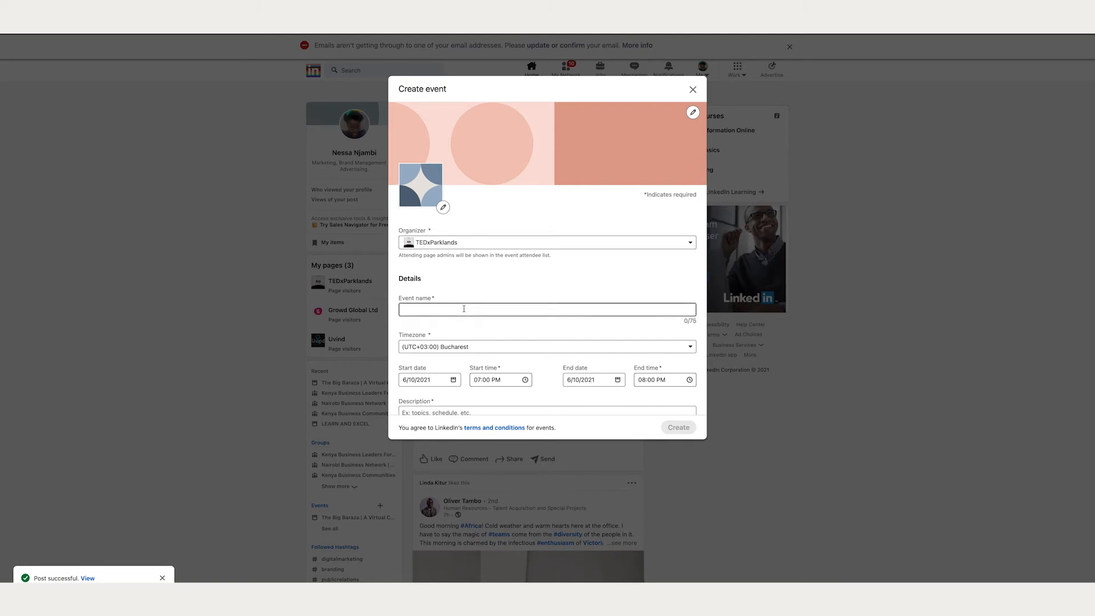
{"action": "left_click", "coordinate": [466, 245]}
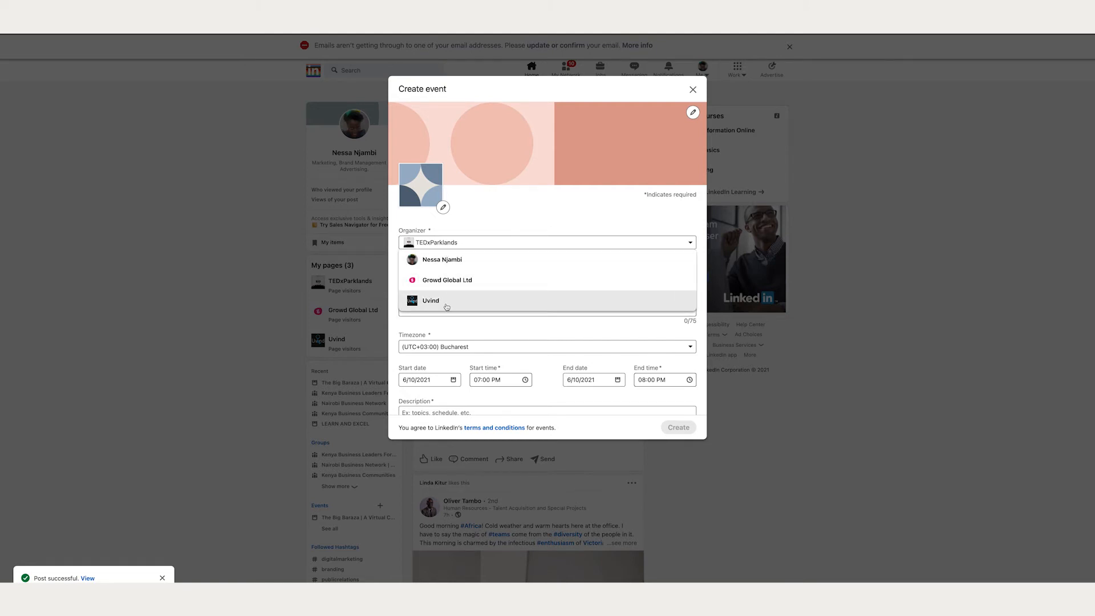
{"action": "left_click", "coordinate": [470, 260]}
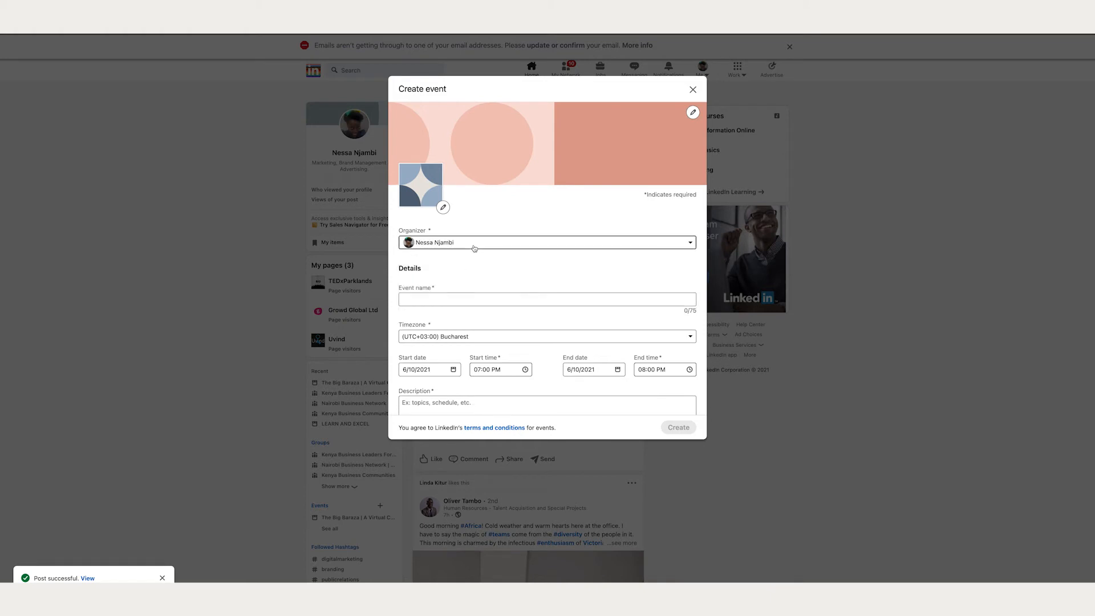
{"action": "left_click", "coordinate": [427, 296]}
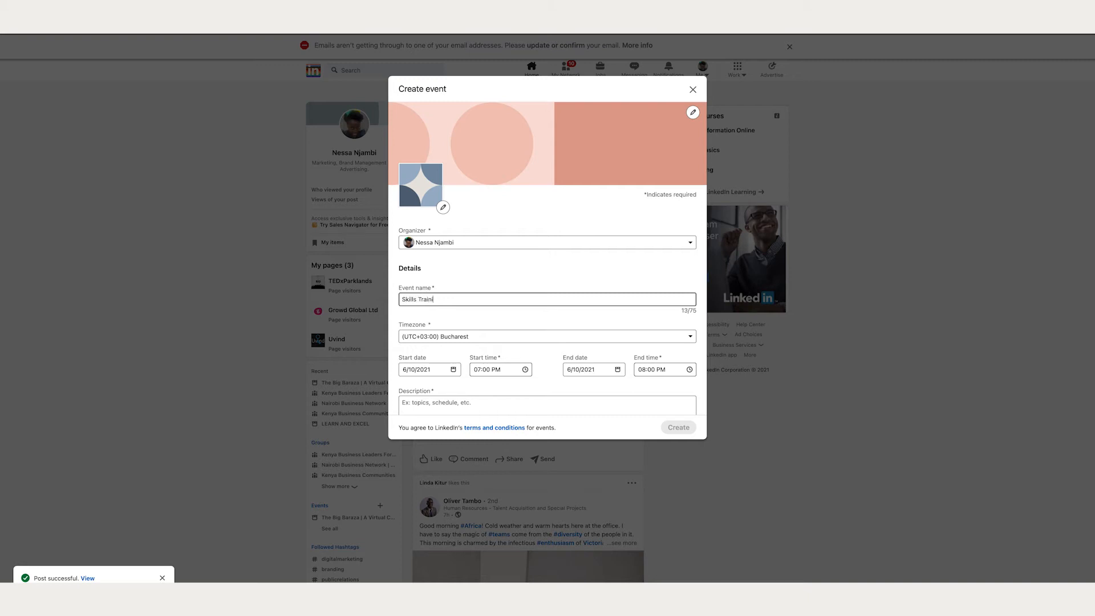
Set the event's timezone to (UTC-09:00) Aleutian Islands.
{"action": "left_click", "coordinate": [468, 336]}
{"action": "scroll", "coordinate": [476, 351], "scroll_direction": "down", "scroll_amount": 3}
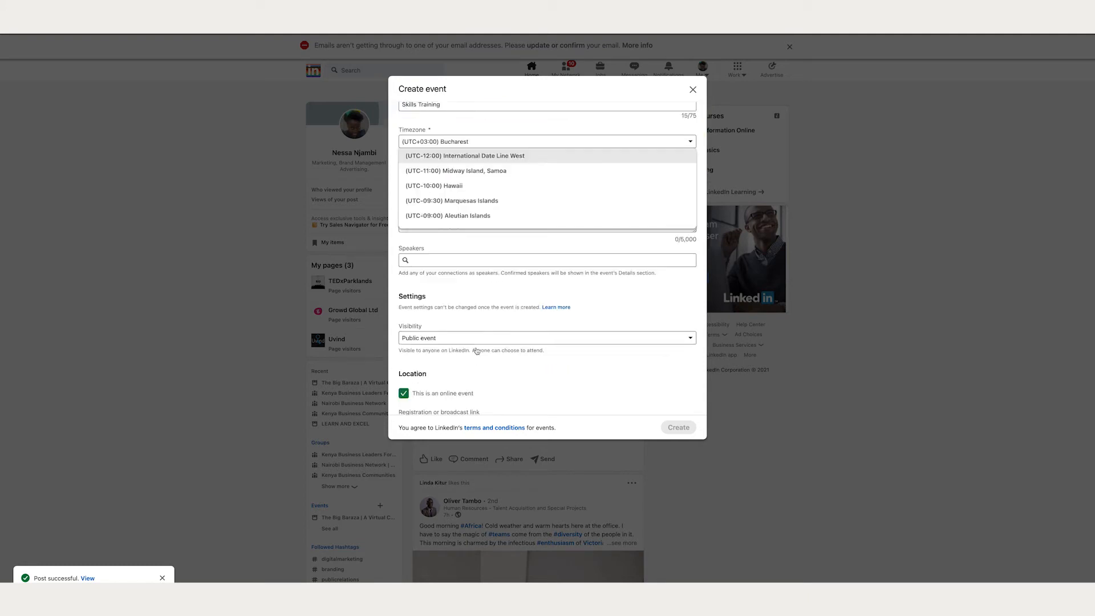
{"action": "scroll", "coordinate": [518, 135], "scroll_direction": "up", "scroll_amount": 2}
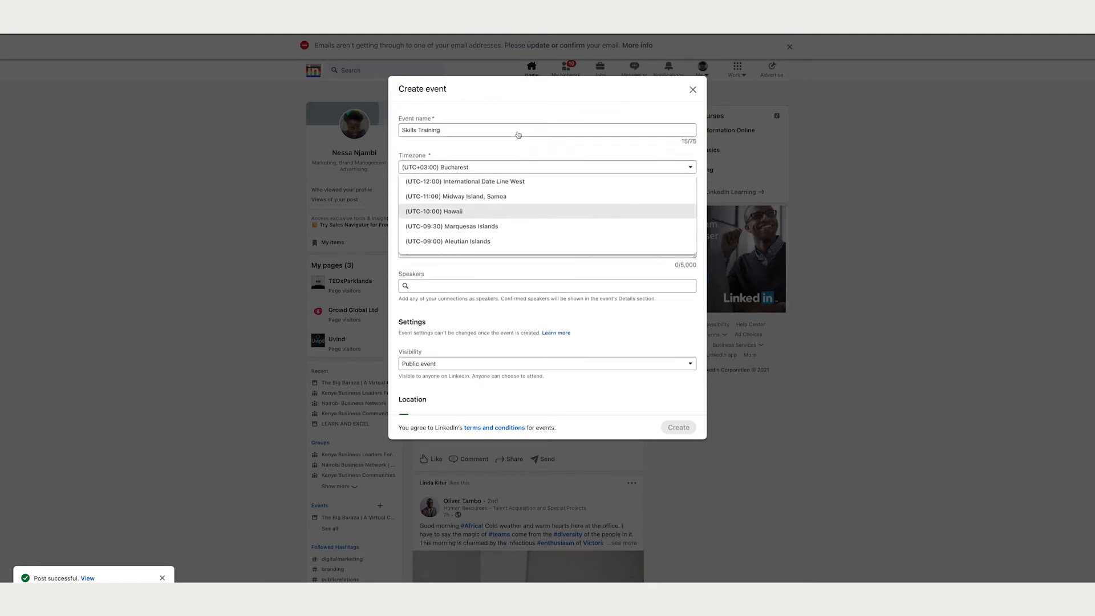
{"action": "scroll", "coordinate": [518, 135], "scroll_direction": "up", "scroll_amount": 1}
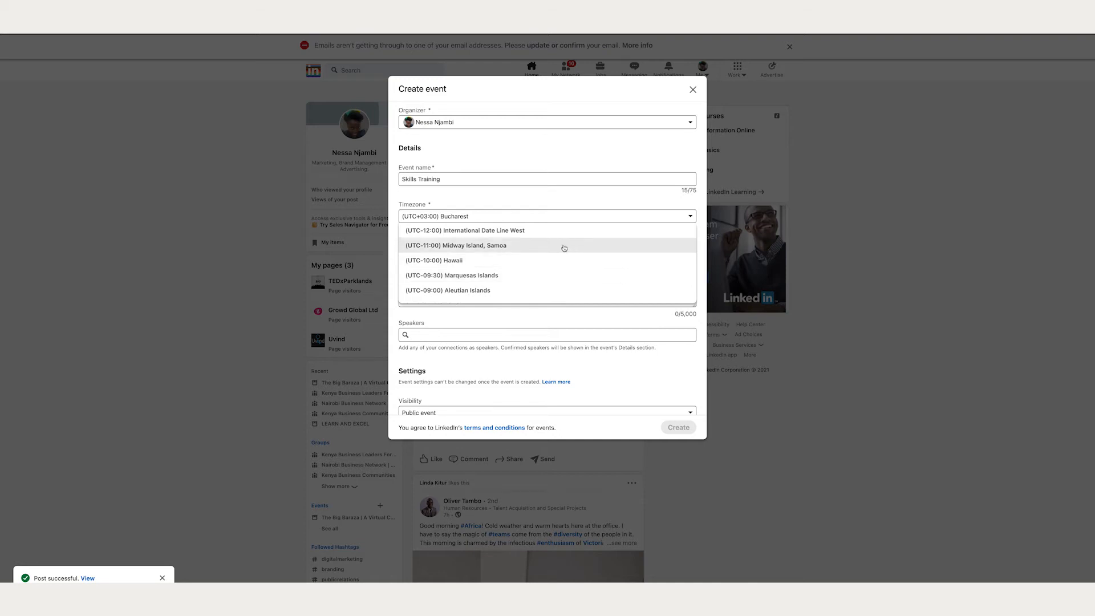
{"action": "left_click", "coordinate": [497, 291]}
Set the event to start on 6/11/2021 at 05:00 PM.
{"action": "left_click", "coordinate": [424, 255]}
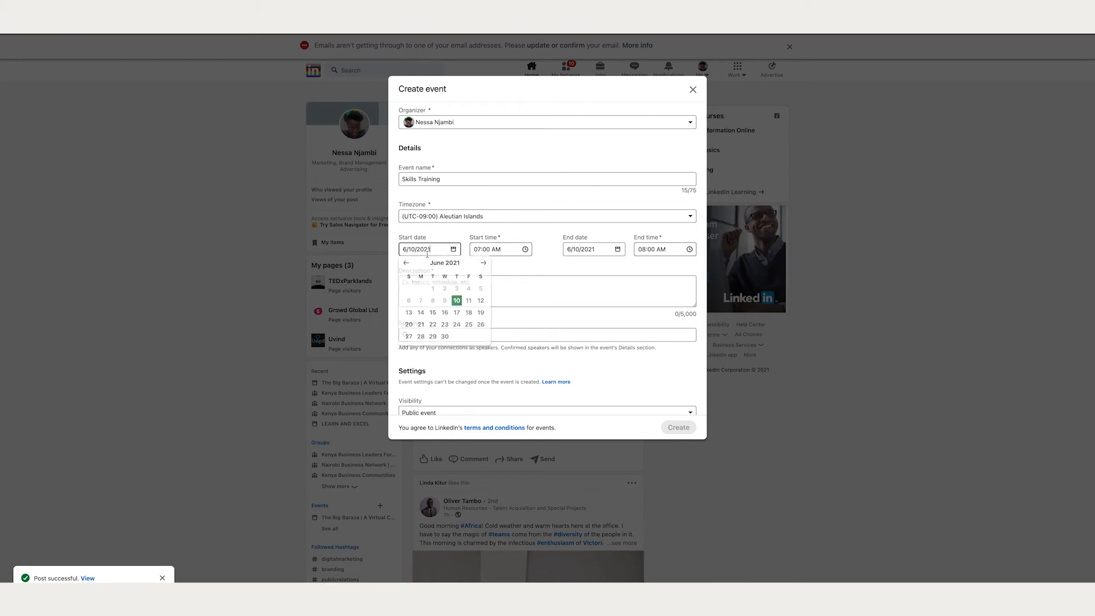
{"action": "left_click", "coordinate": [473, 298]}
{"action": "left_click", "coordinate": [490, 249]}
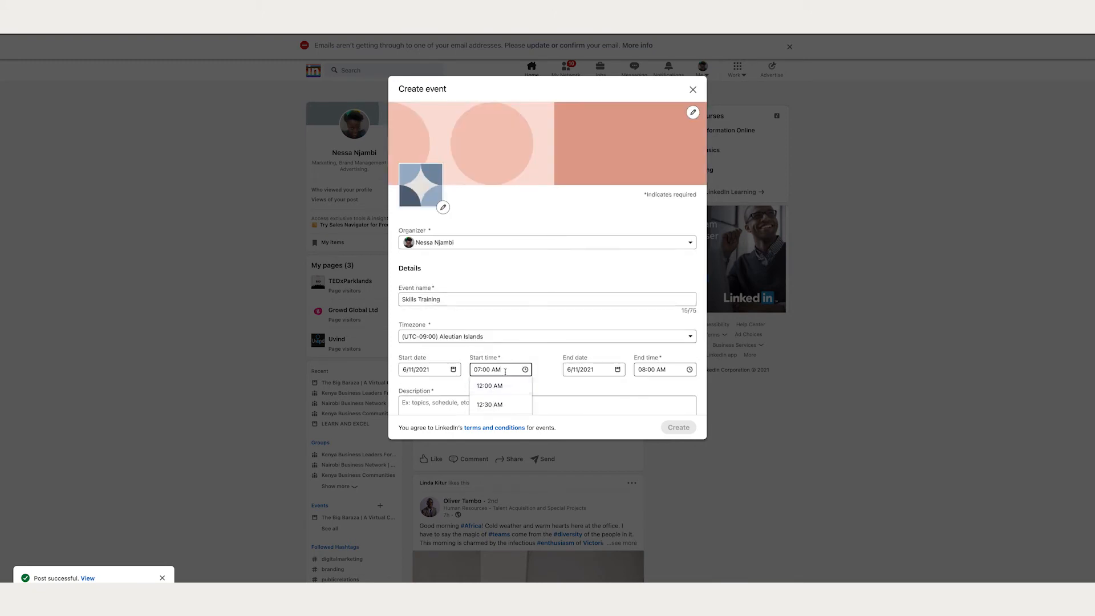
{"action": "scroll", "coordinate": [486, 374], "scroll_direction": "down", "scroll_amount": 5}
{"action": "scroll", "coordinate": [487, 316], "scroll_direction": "down", "scroll_amount": 5}
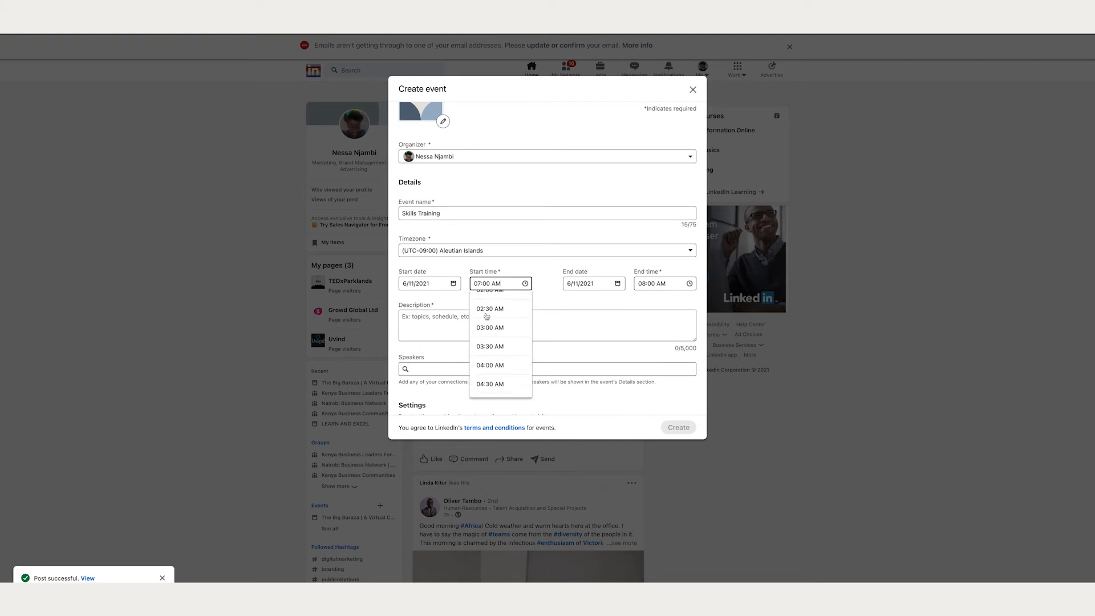
{"action": "scroll", "coordinate": [487, 316], "scroll_direction": "down", "scroll_amount": 10}
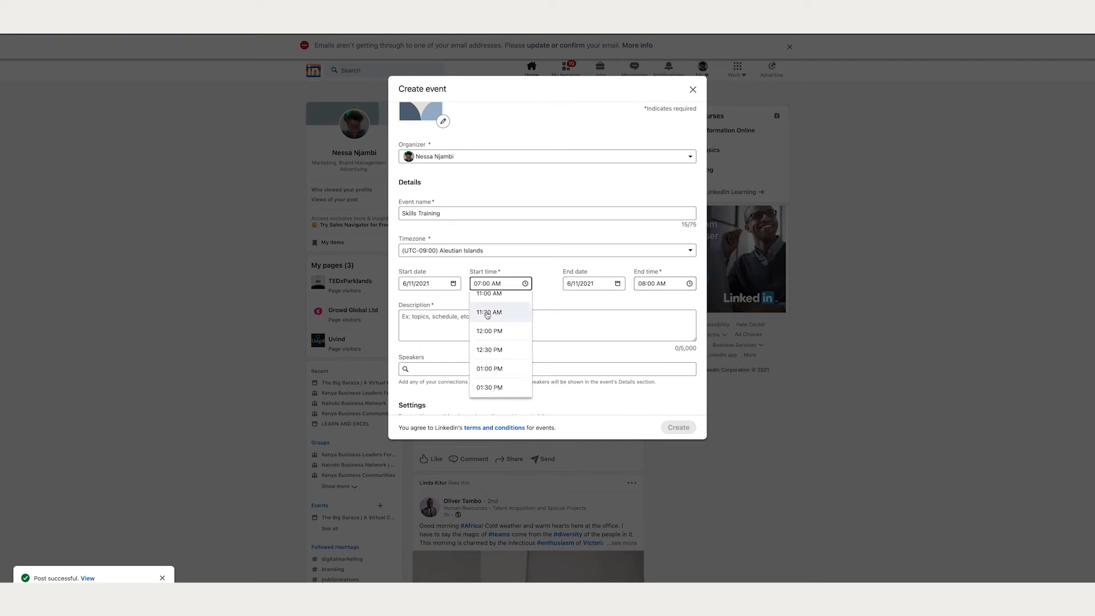
{"action": "scroll", "coordinate": [503, 296], "scroll_direction": "up", "scroll_amount": 4}
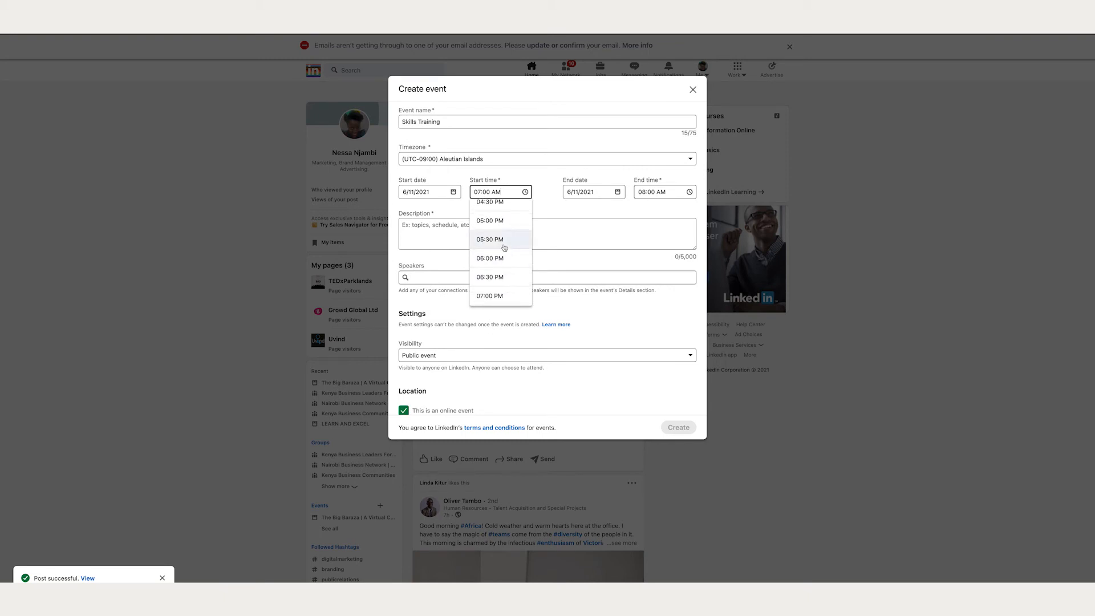
{"action": "left_click", "coordinate": [496, 220]}
Set the event's end date to 6/11/2021 and enter "Digital Skills" as its description.
{"action": "left_click", "coordinate": [576, 194]}
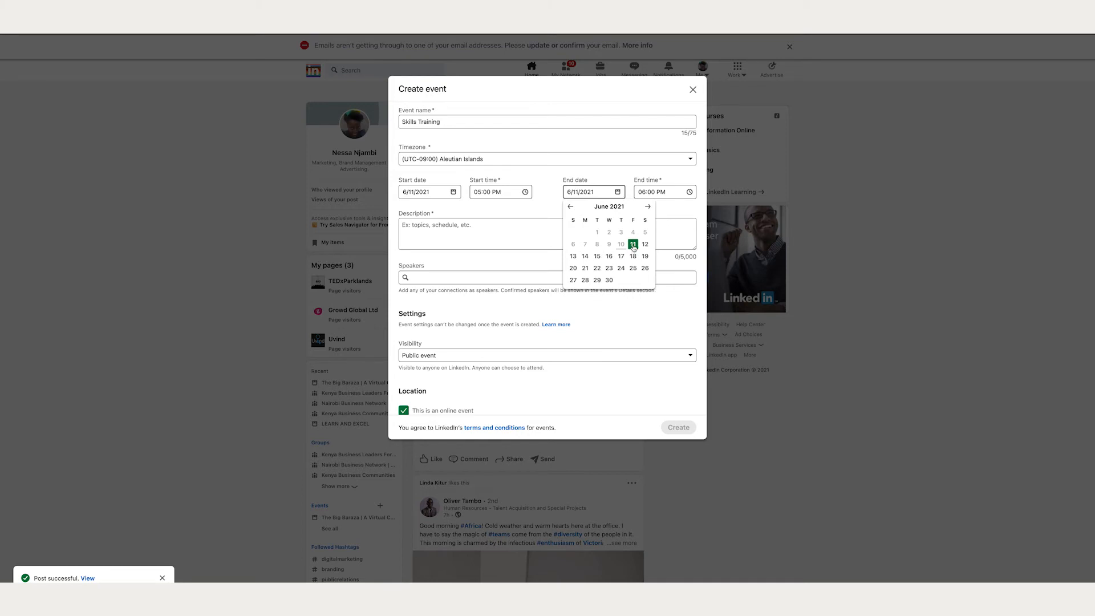
{"action": "left_click", "coordinate": [633, 248]}
{"action": "left_click", "coordinate": [651, 191]}
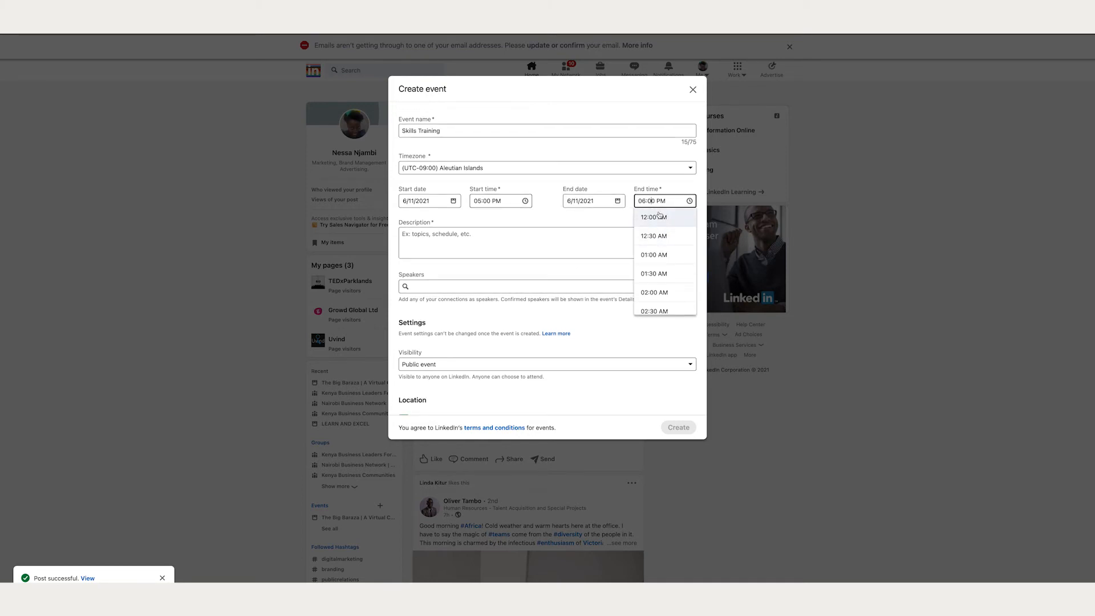
{"action": "left_click", "coordinate": [473, 241]}
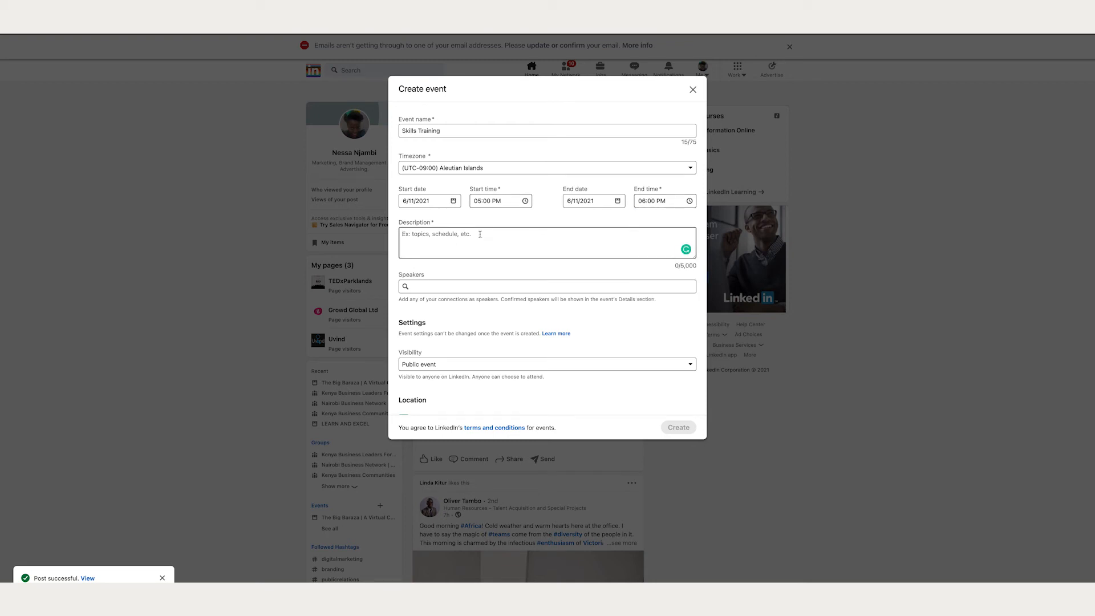
{"action": "type", "text": "Digital Skills"}
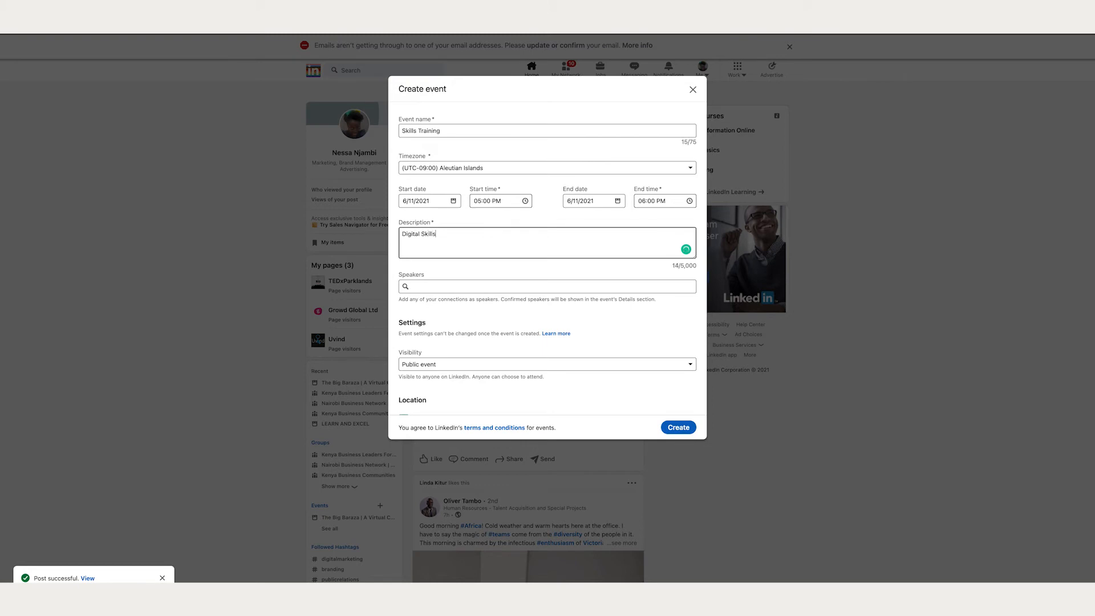
Examine the event's speakers and registration link fields without filling them in, and discard the event draft.
{"action": "left_click", "coordinate": [441, 288]}
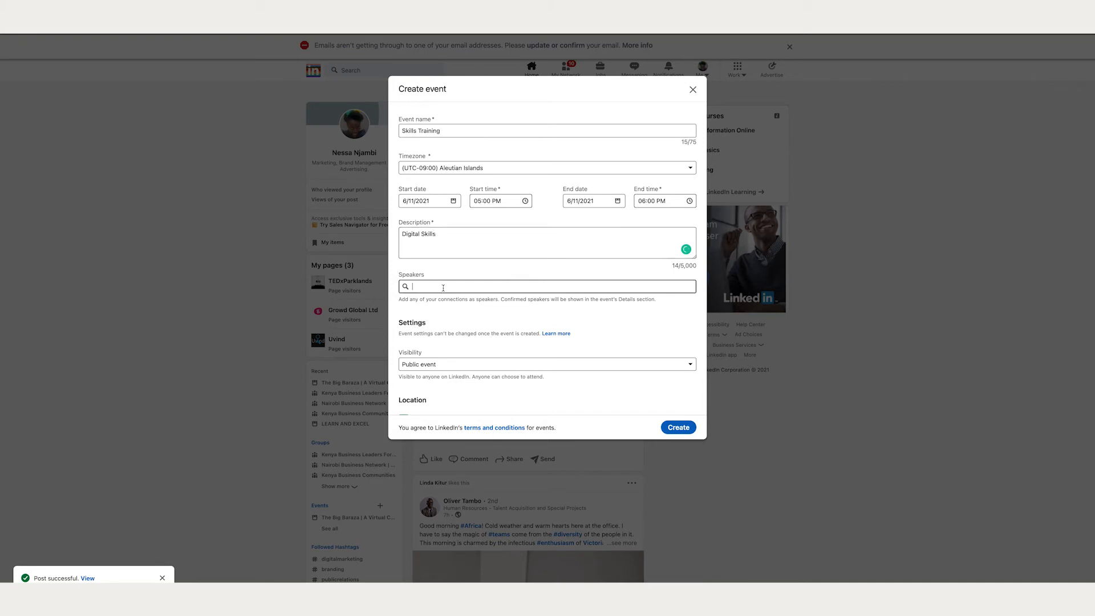
{"action": "scroll", "coordinate": [466, 341], "scroll_direction": "down", "scroll_amount": 3}
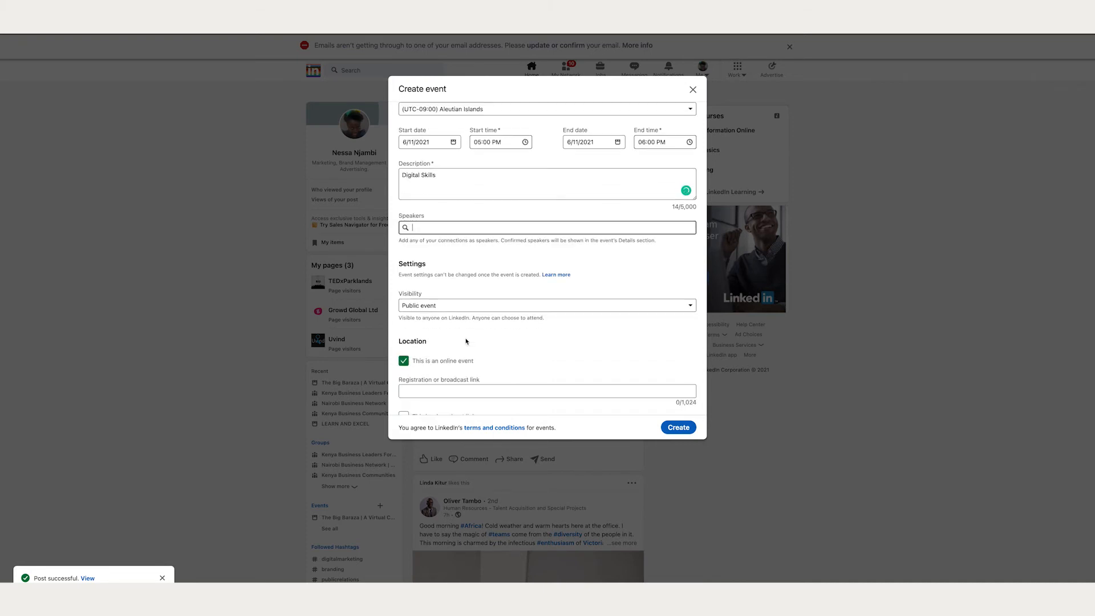
{"action": "left_click", "coordinate": [481, 371]}
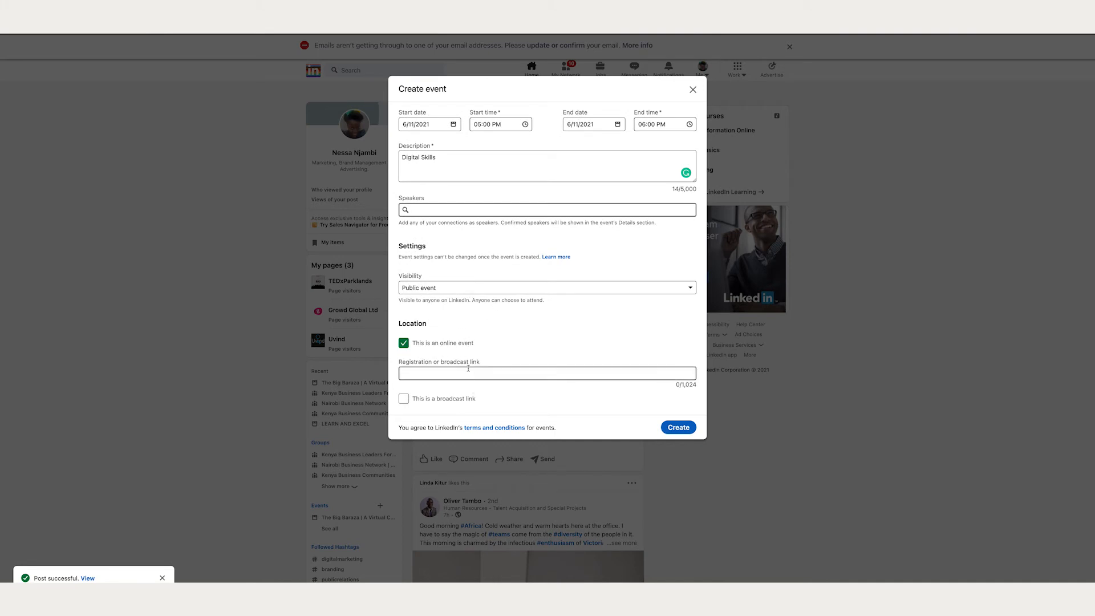
{"action": "left_click", "coordinate": [446, 374]}
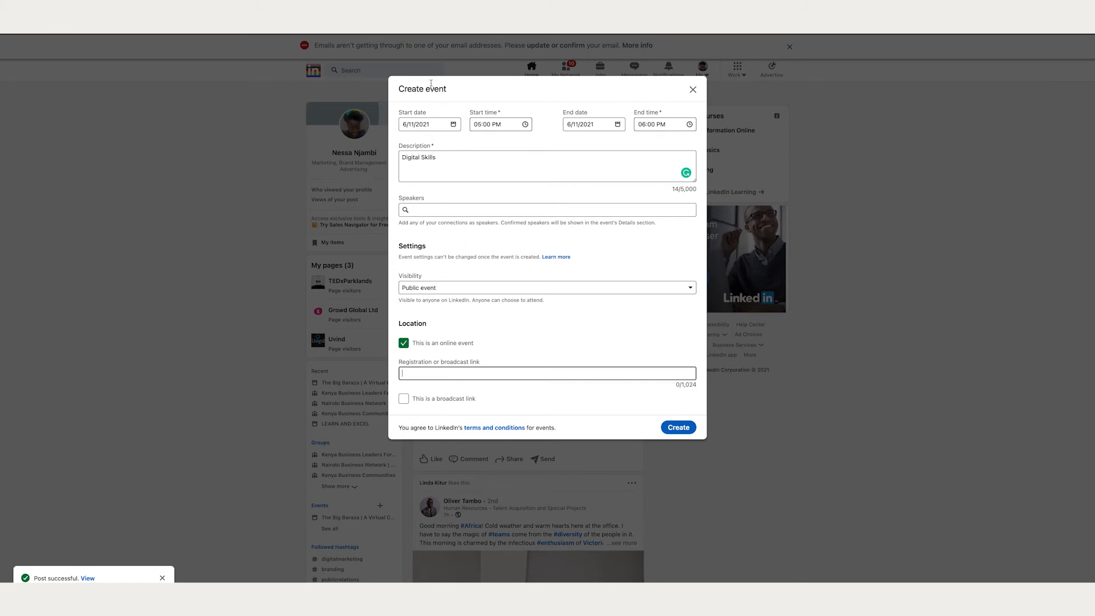
{"action": "scroll", "coordinate": [502, 133], "scroll_direction": "up", "scroll_amount": 5}
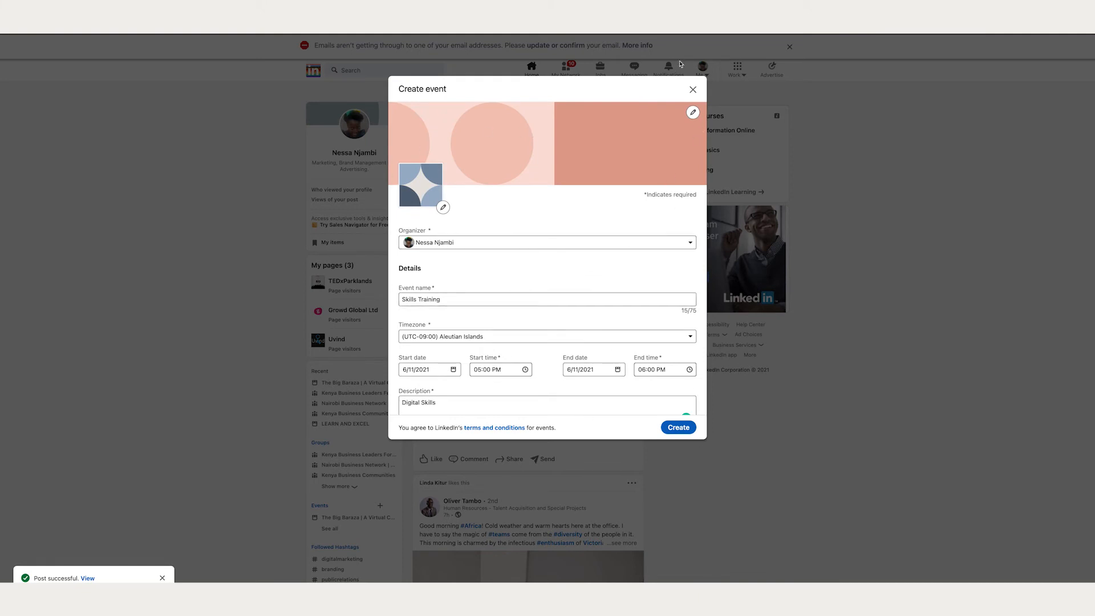
{"action": "left_click", "coordinate": [693, 90]}
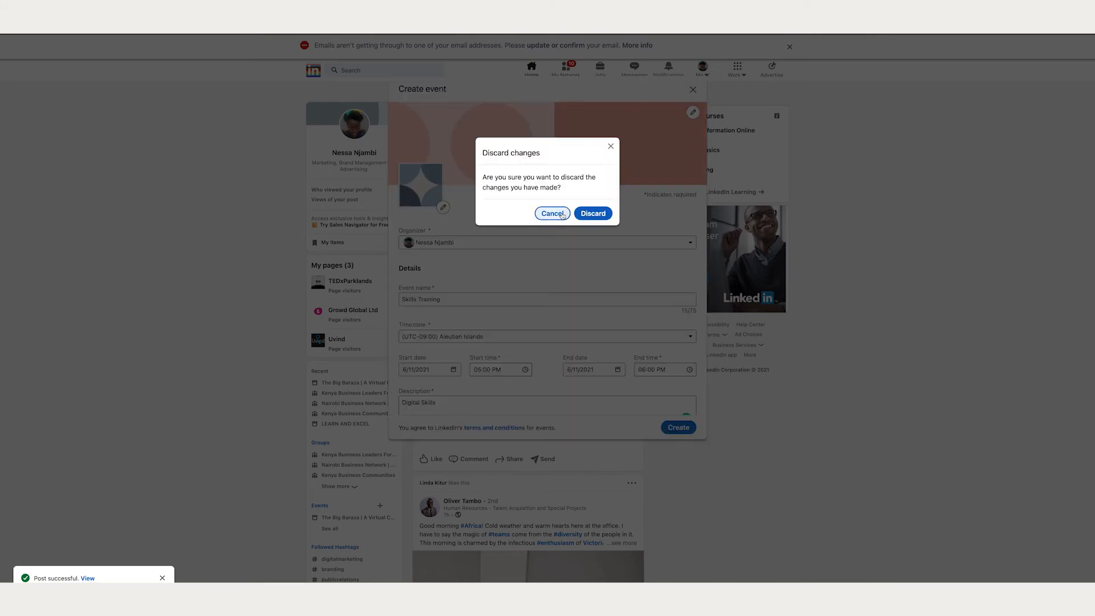
{"action": "left_click", "coordinate": [593, 214]}
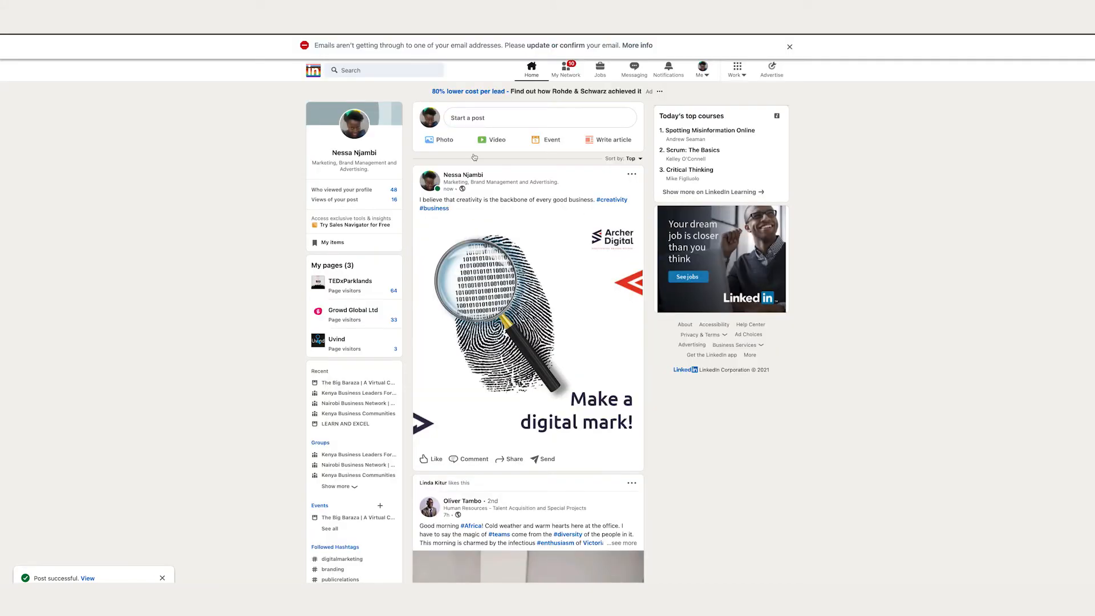
Start an article published as the personal profile and give it the headline "The future of business in Africa".
{"action": "left_click", "coordinate": [612, 140]}
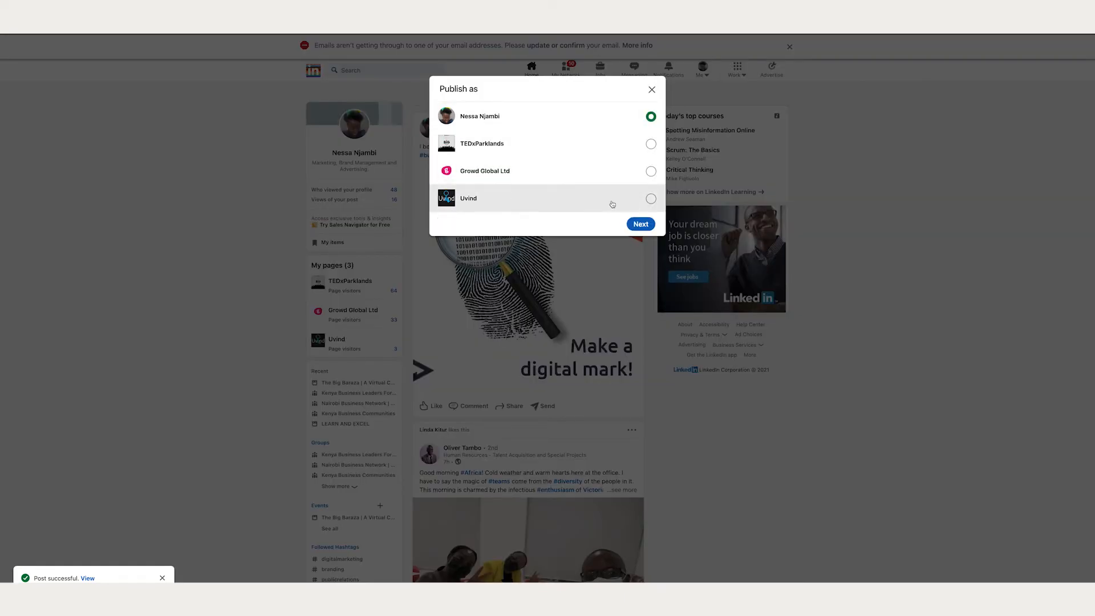
{"action": "left_click", "coordinate": [637, 223]}
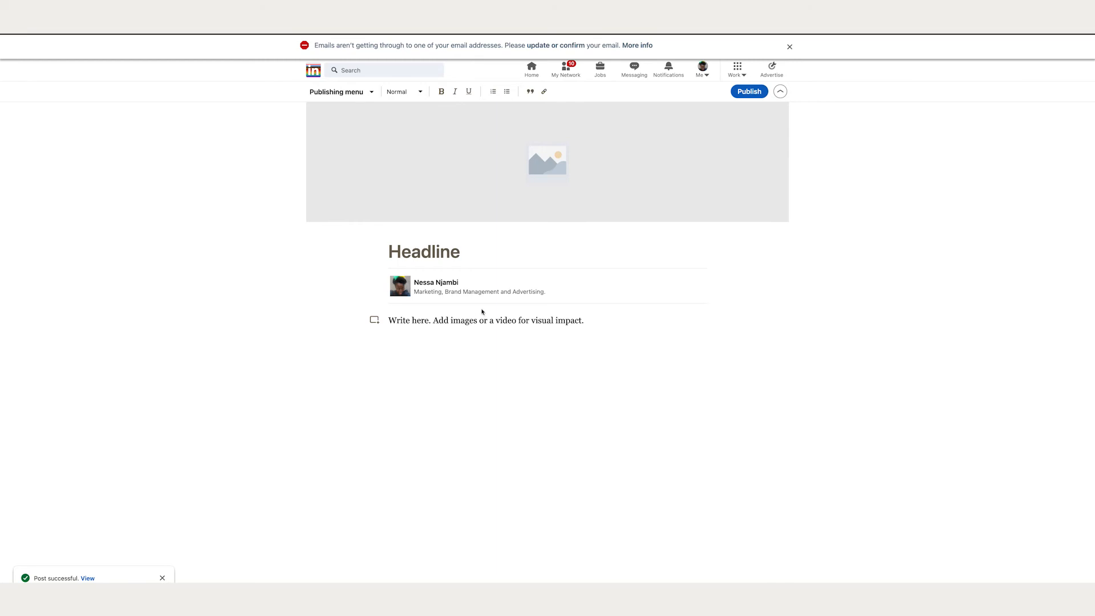
{"action": "left_click", "coordinate": [436, 249]}
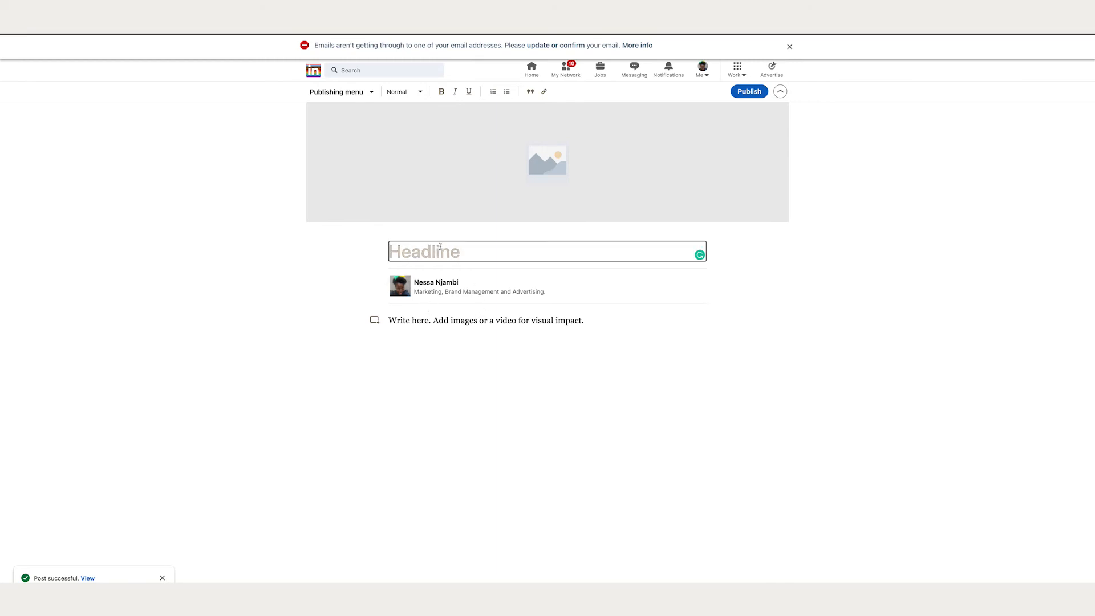
{"action": "type", "text": "the futur"}
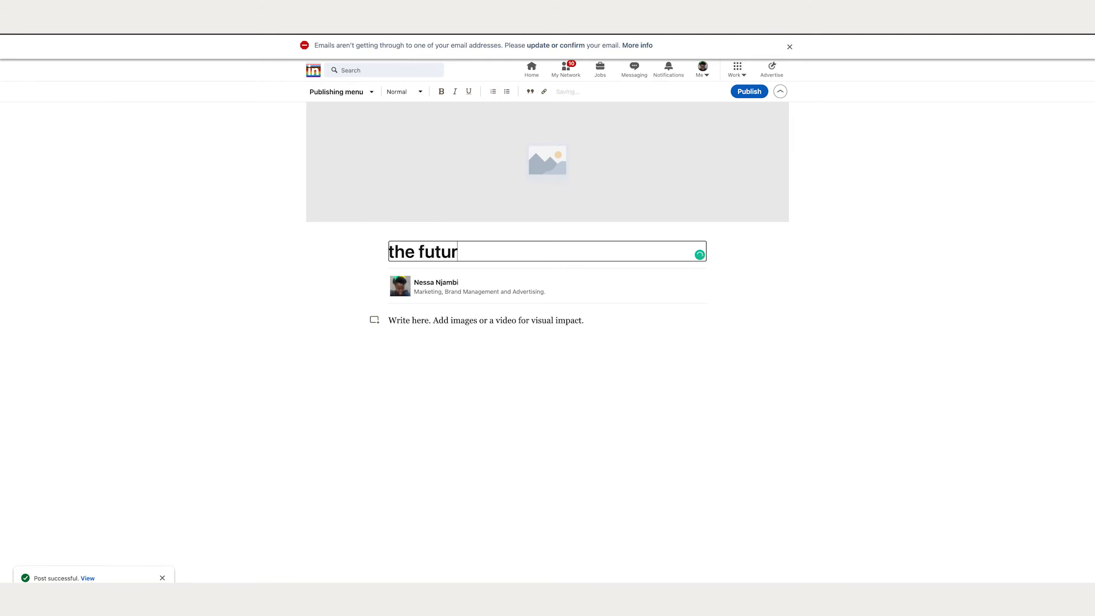
{"action": "type", "text": "e"}
{"action": "key", "text": "BackSpace"}
{"action": "key", "text": "BackSpace"}
{"action": "key", "text": "BackSpace"}
{"action": "type", "text": "f"}
{"action": "key", "text": "BackSpace"}
{"action": "type", "text": "reof bus"}
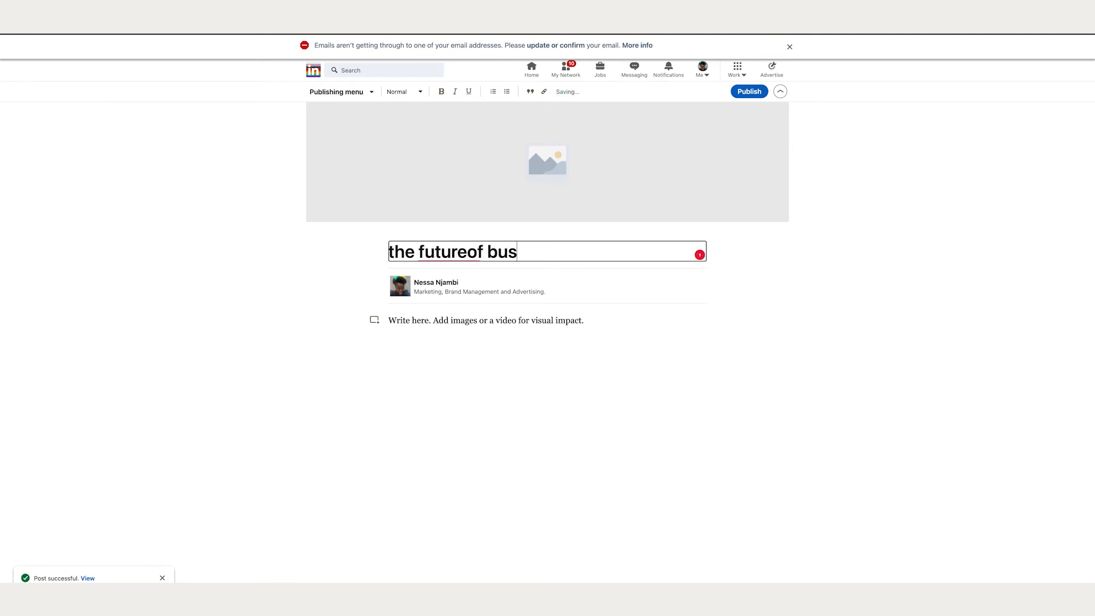
{"action": "key", "text": "BackSpace"}
{"action": "key", "text": "BackSpace"}
{"action": "key", "text": "BackSpace"}
{"action": "key", "text": "BackSpace"}
{"action": "key", "text": "BackSpace"}
{"action": "key", "text": "BackSpace"}
{"action": "type", "text": "of"}
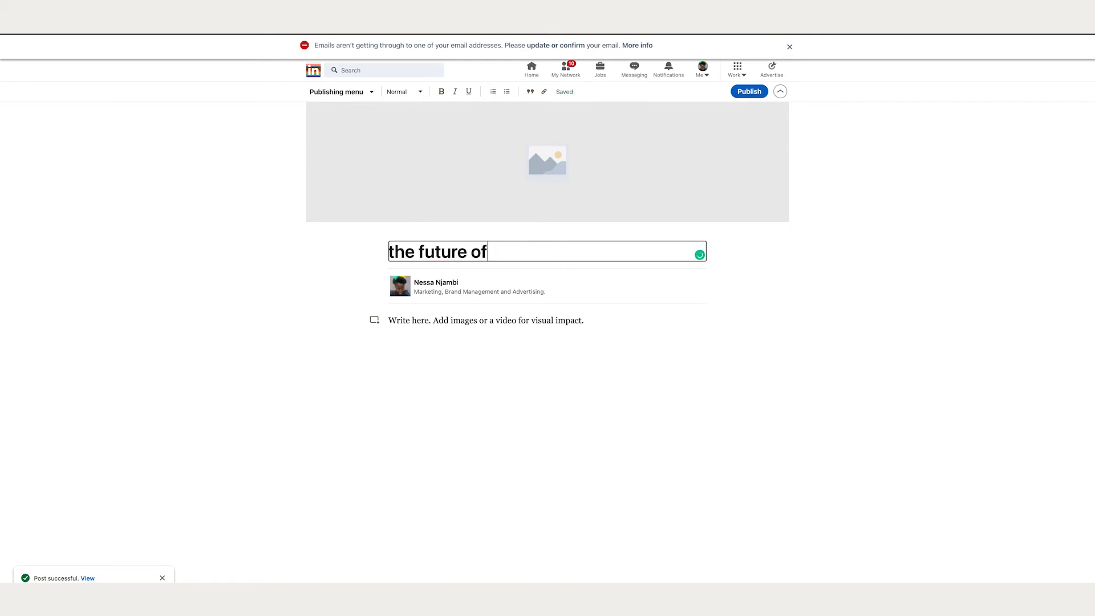
{"action": "type", "text": " business i"}
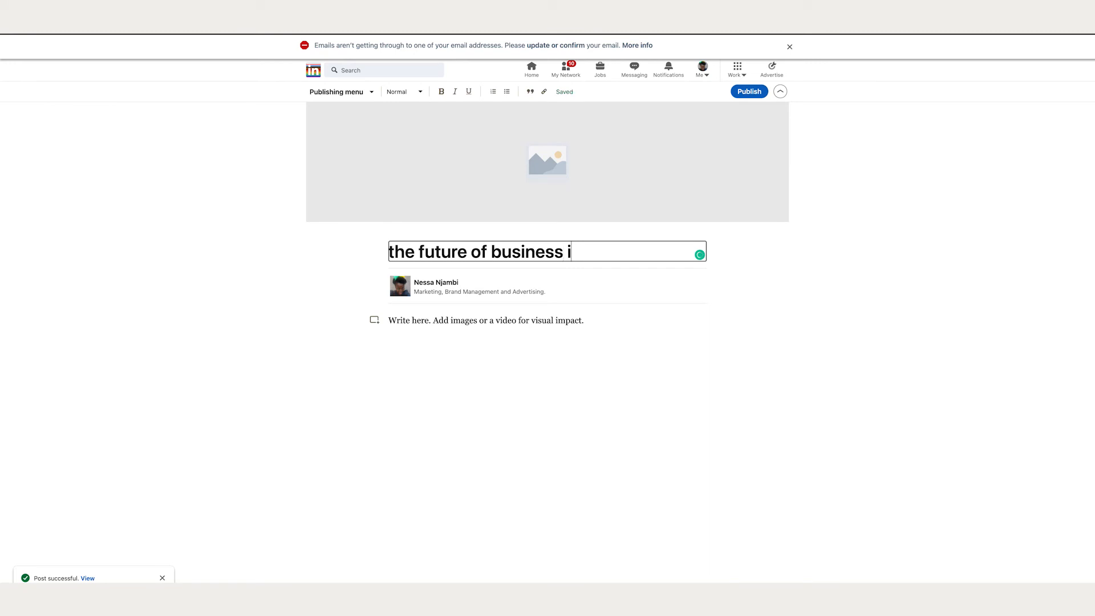
{"action": "type", "text": "n Africaa"}
{"action": "key", "text": "BackSpace"}
{"action": "left_click", "coordinate": [393, 251]}
{"action": "key", "text": "BackSpace"}
{"action": "type", "text": "T"}
Add the "Make a digital mark!" PNG from the Training folder as the article's cover image.
{"action": "mouse_move", "coordinate": [502, 157]}
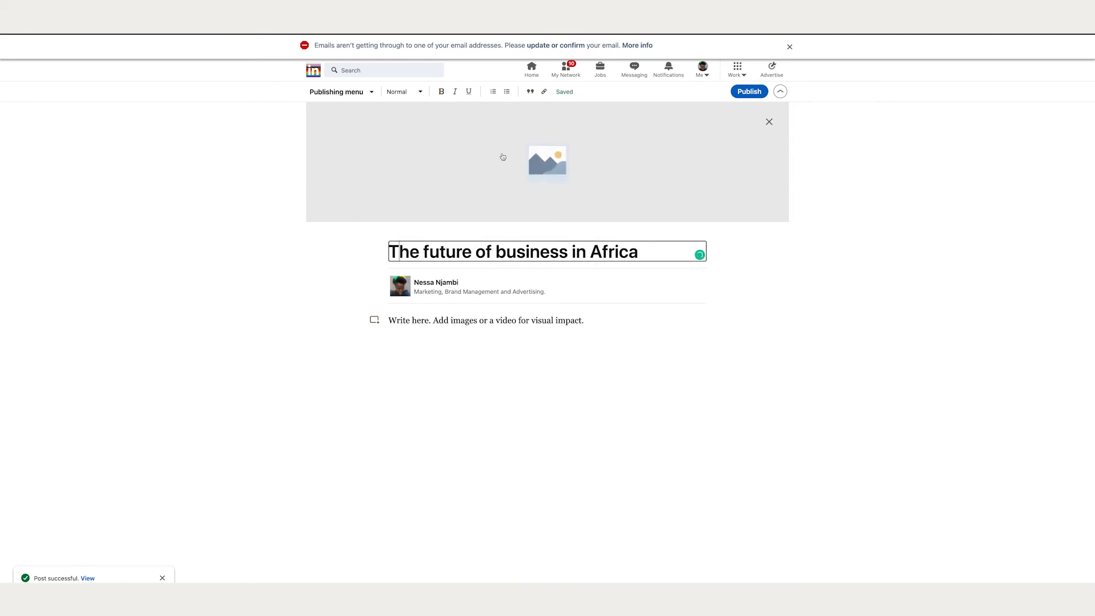
{"action": "left_click", "coordinate": [545, 158]}
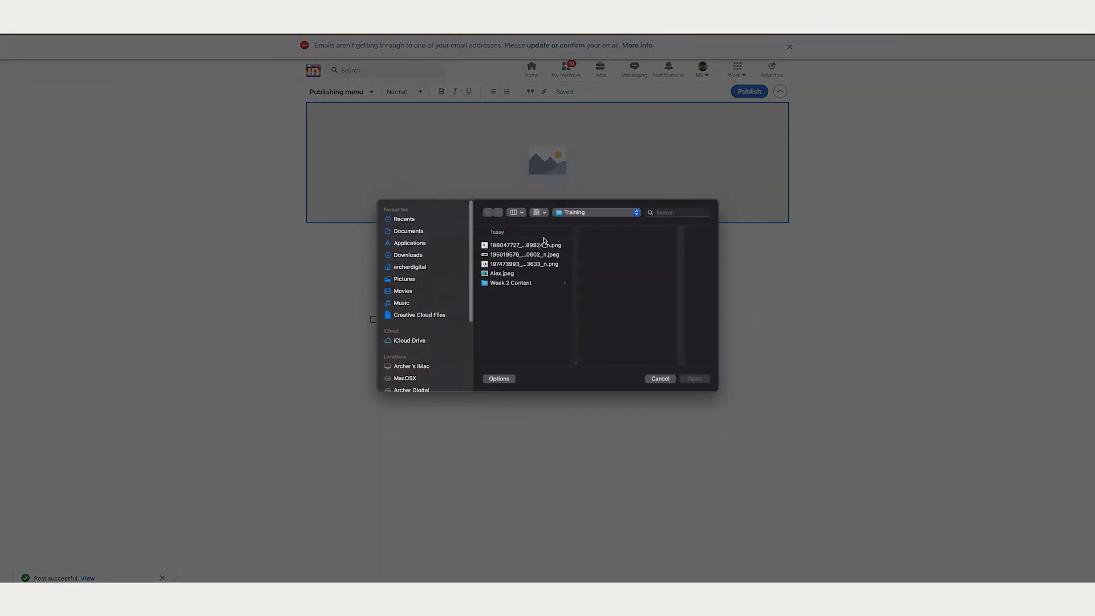
{"action": "left_click", "coordinate": [514, 246]}
{"action": "left_click", "coordinate": [515, 255]}
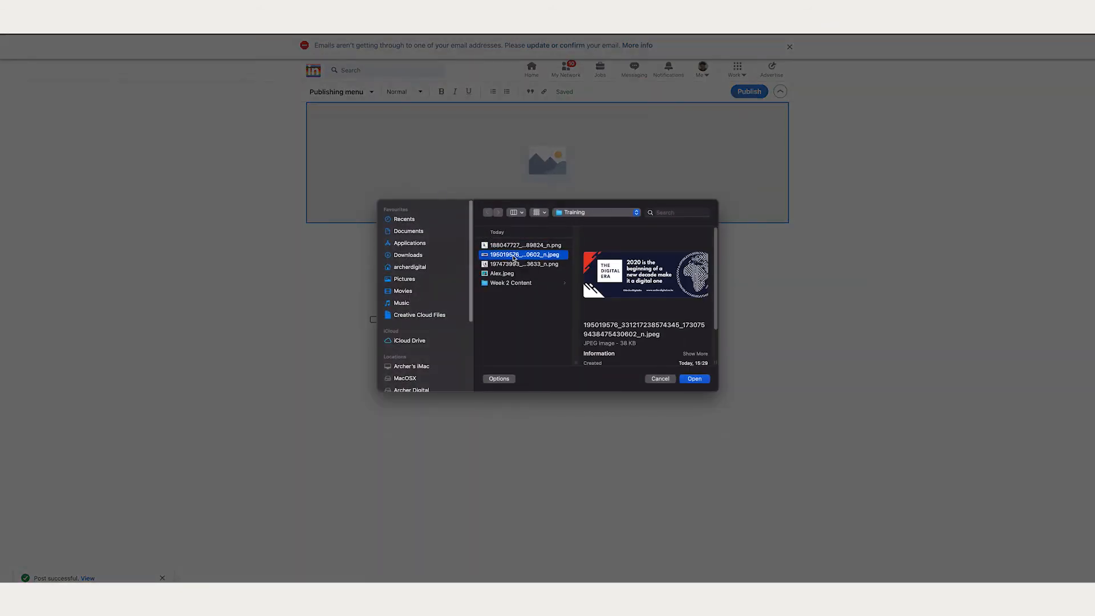
{"action": "left_click", "coordinate": [522, 246]}
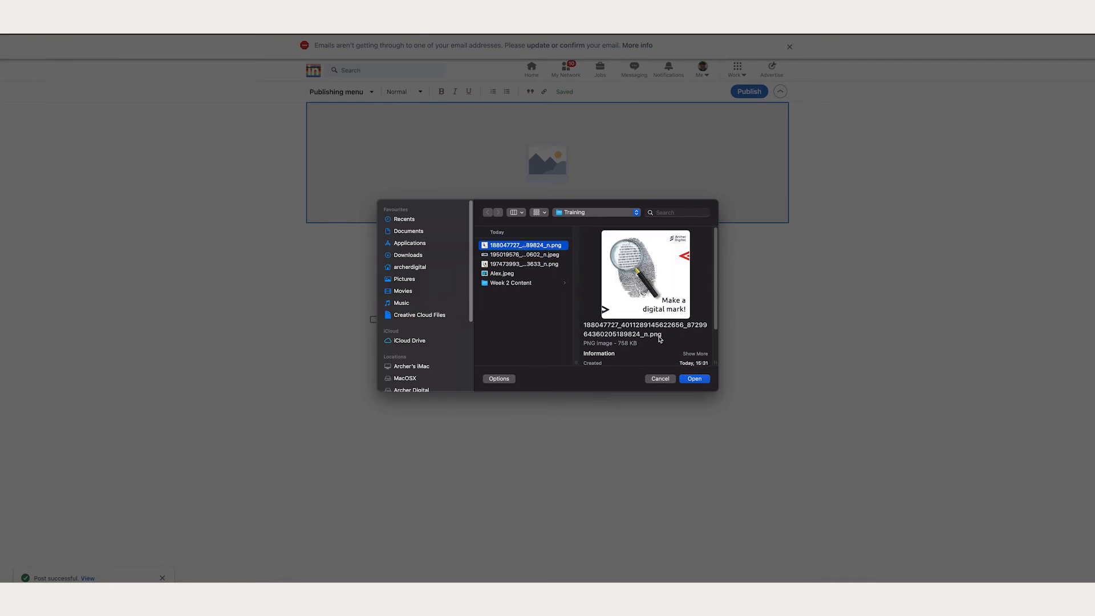
{"action": "left_click", "coordinate": [695, 380]}
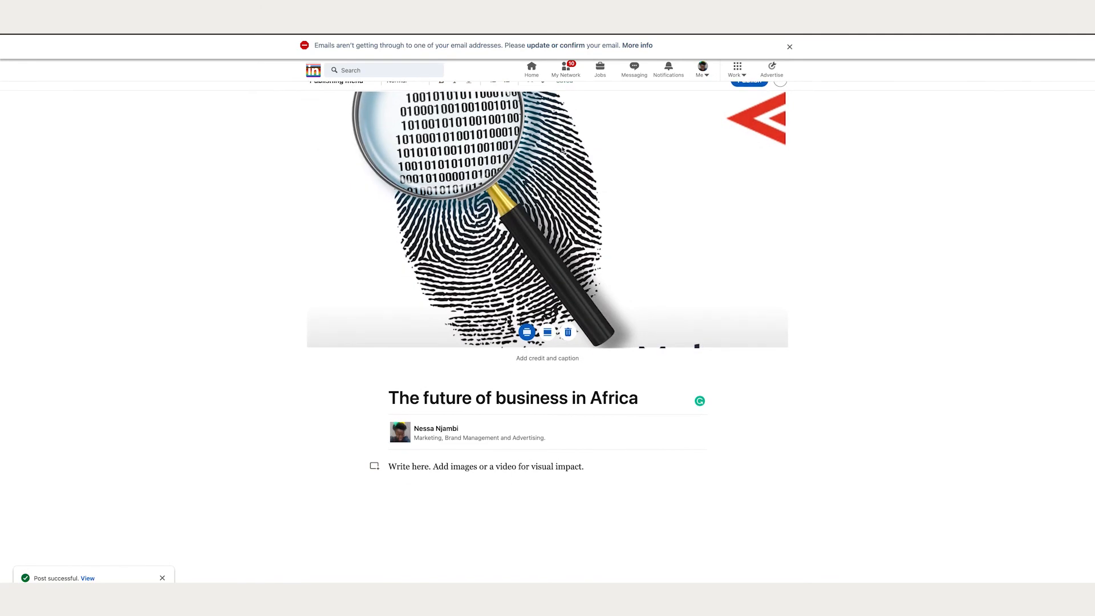
Compare the cover image's wide and column-width layouts and keep it at the width of the article text.
{"action": "left_click", "coordinate": [546, 333]}
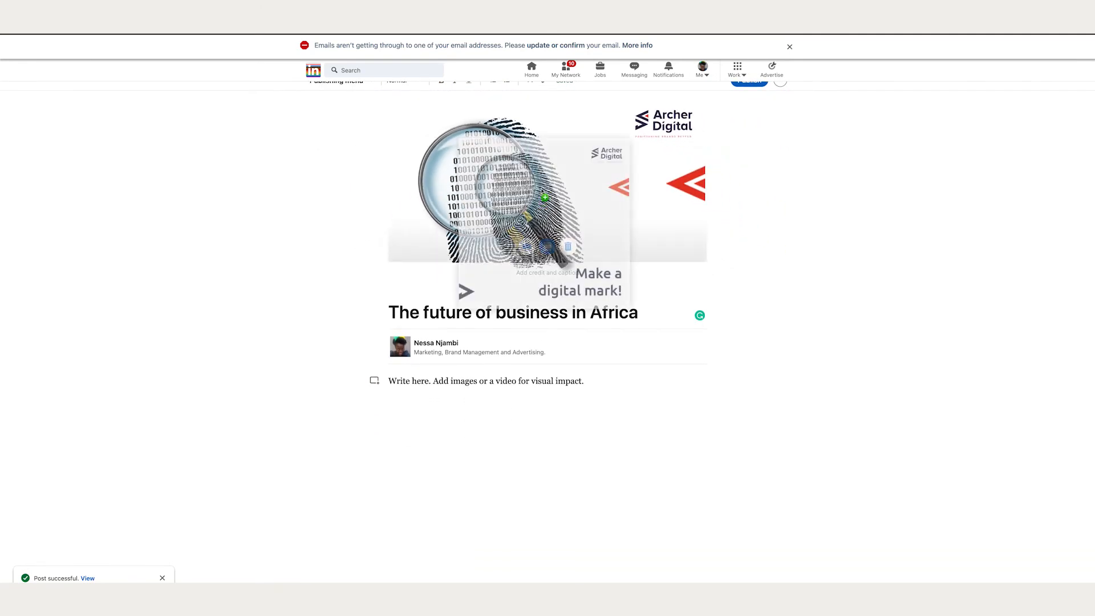
{"action": "left_click", "coordinate": [527, 246]}
{"action": "left_click", "coordinate": [548, 332]}
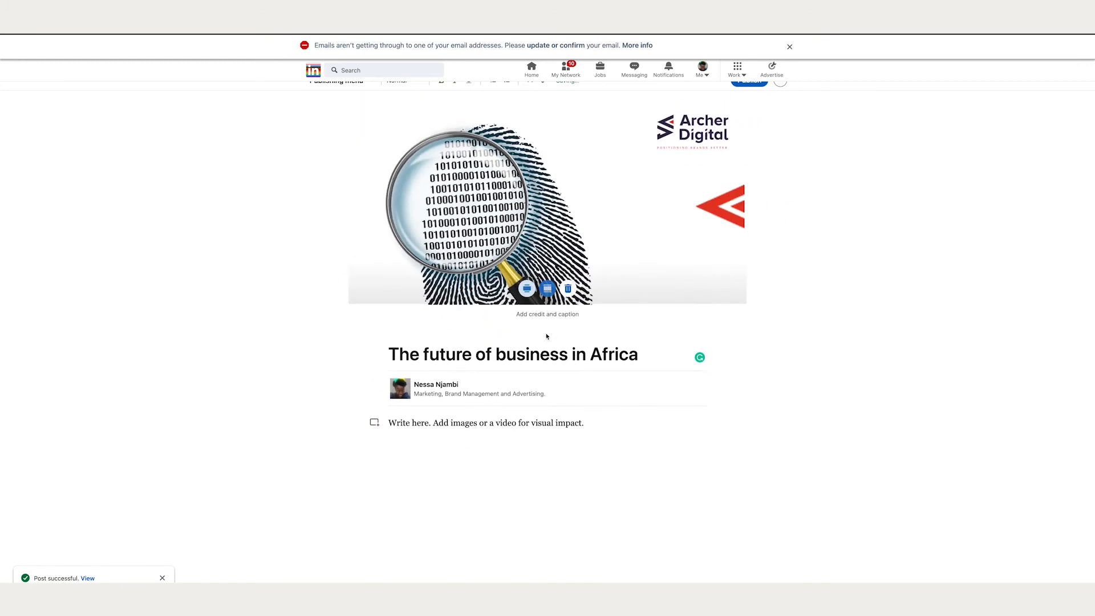
{"action": "mouse_move", "coordinate": [566, 230]}
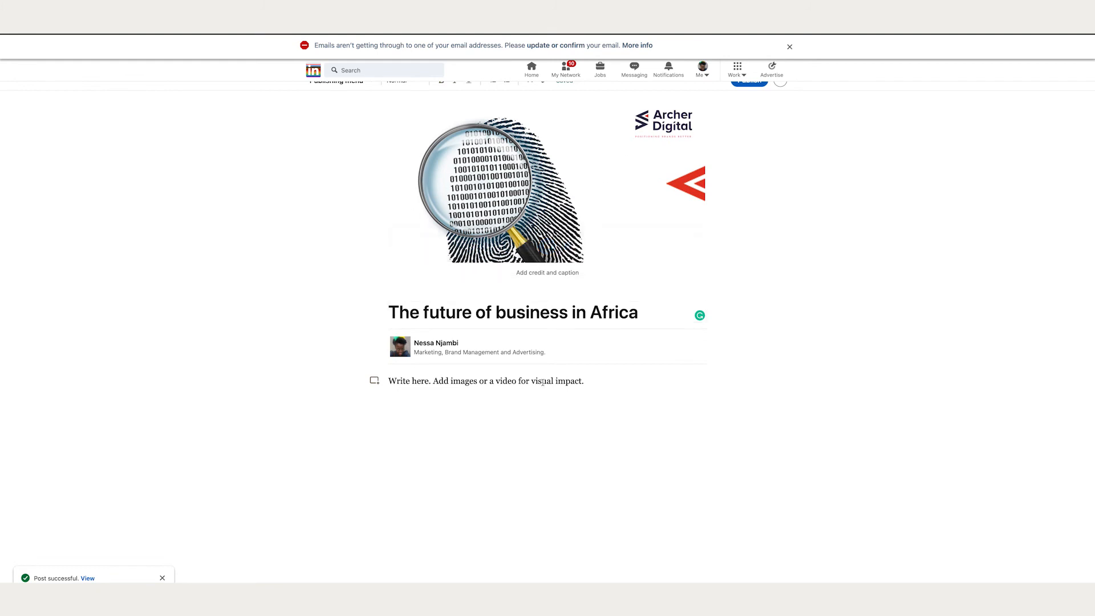
Insert the "Data is your friend!" PNG from the Training folder as an image in the article body.
{"action": "left_click", "coordinate": [459, 386]}
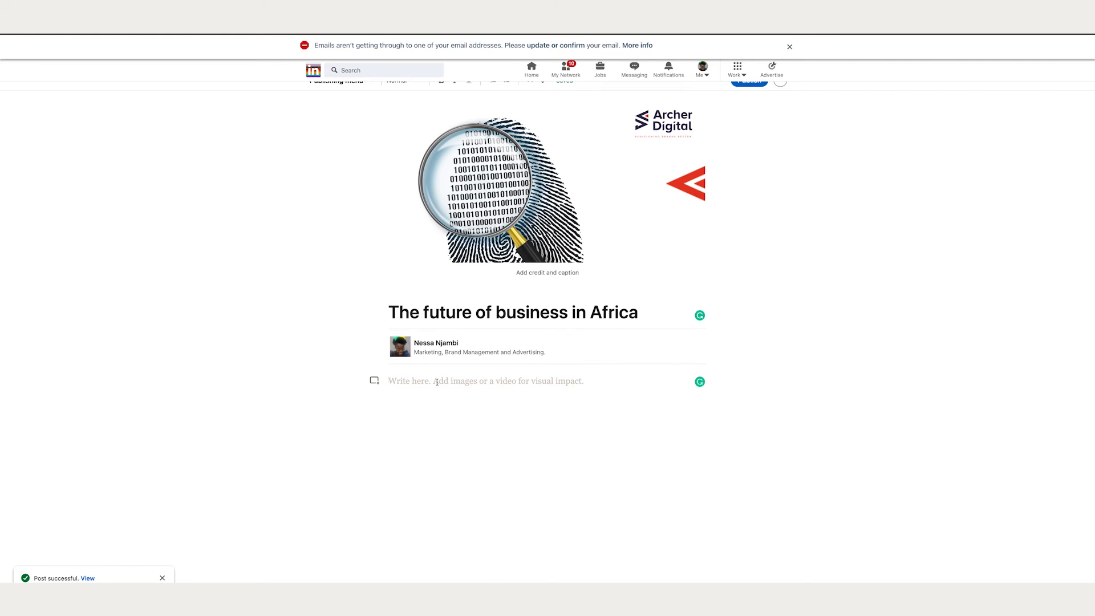
{"action": "left_click", "coordinate": [374, 381]}
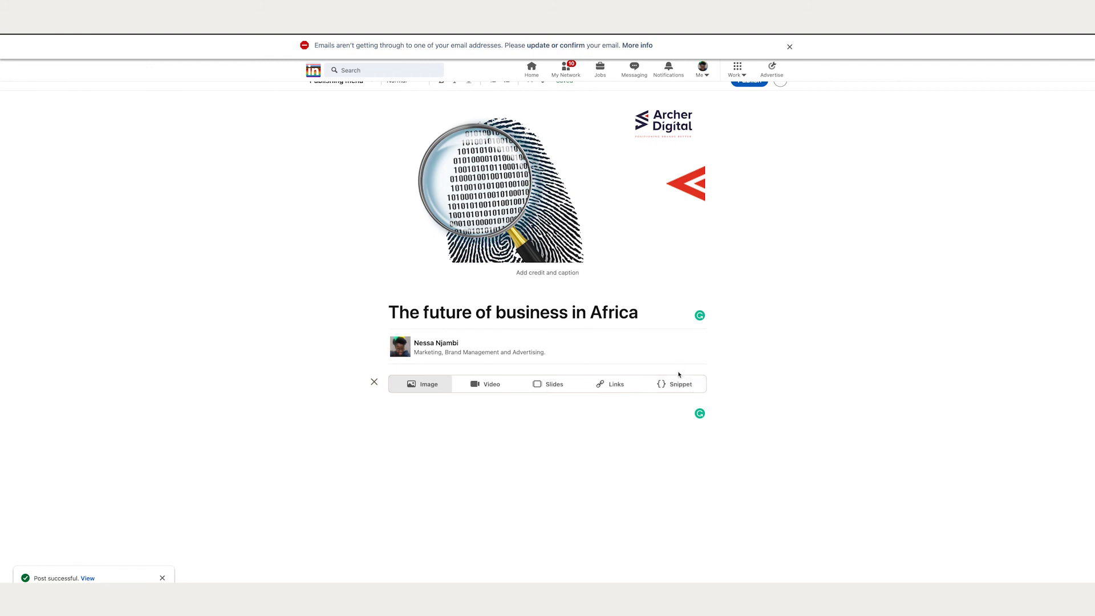
{"action": "left_click", "coordinate": [438, 391]}
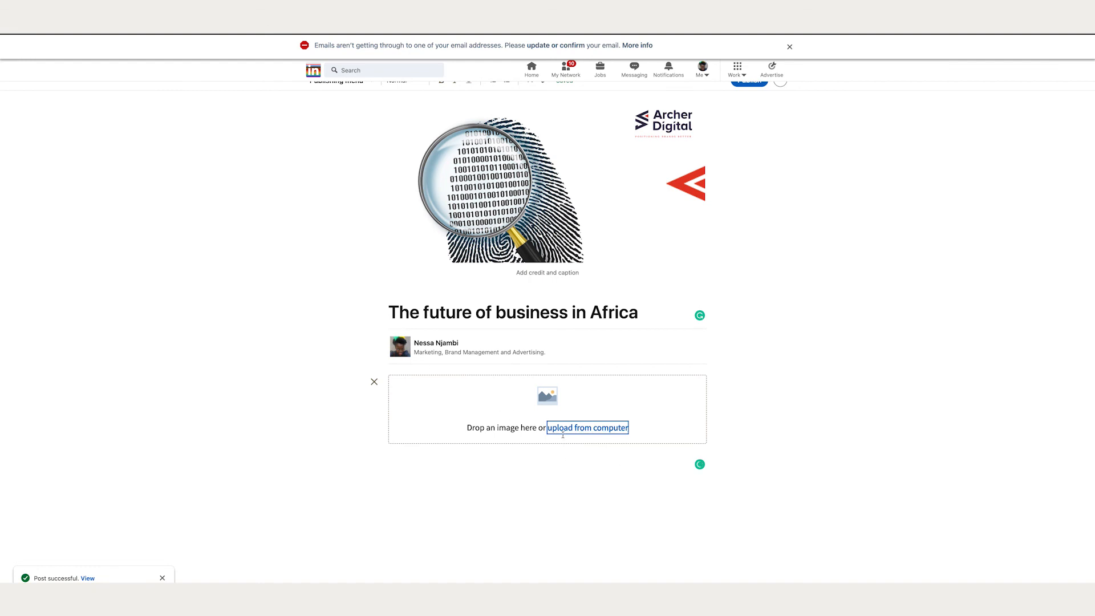
{"action": "left_click", "coordinate": [587, 428]}
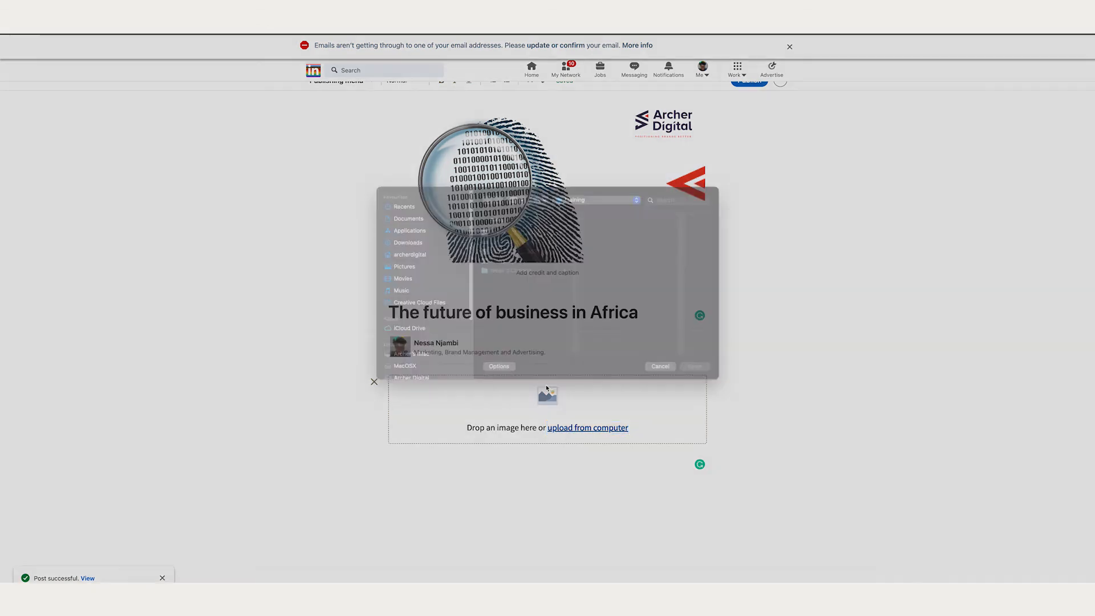
{"action": "left_click", "coordinate": [506, 257]}
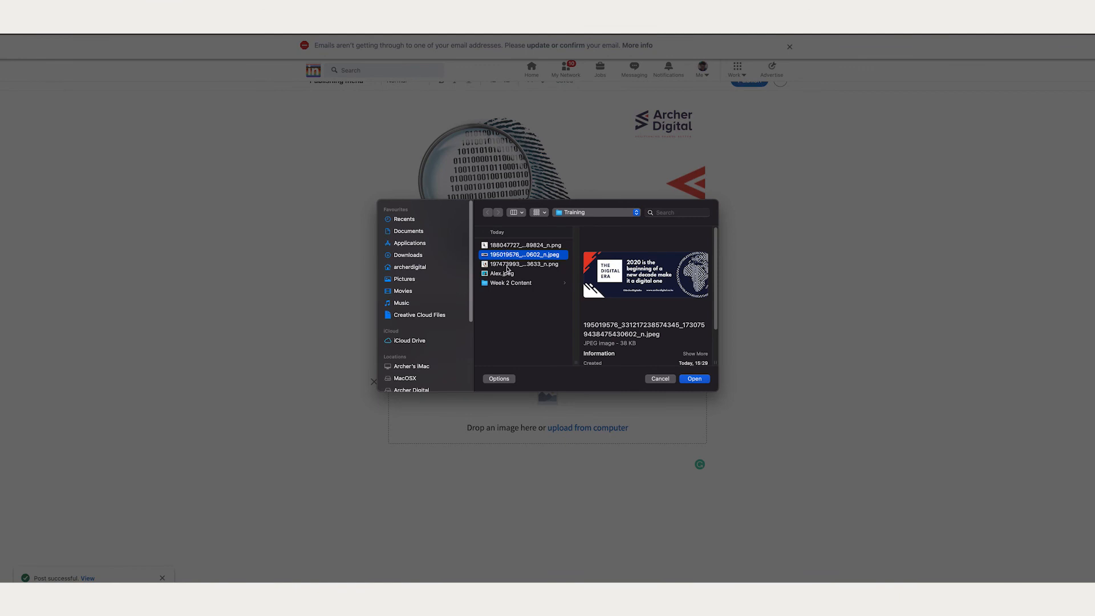
{"action": "left_click", "coordinate": [508, 266]}
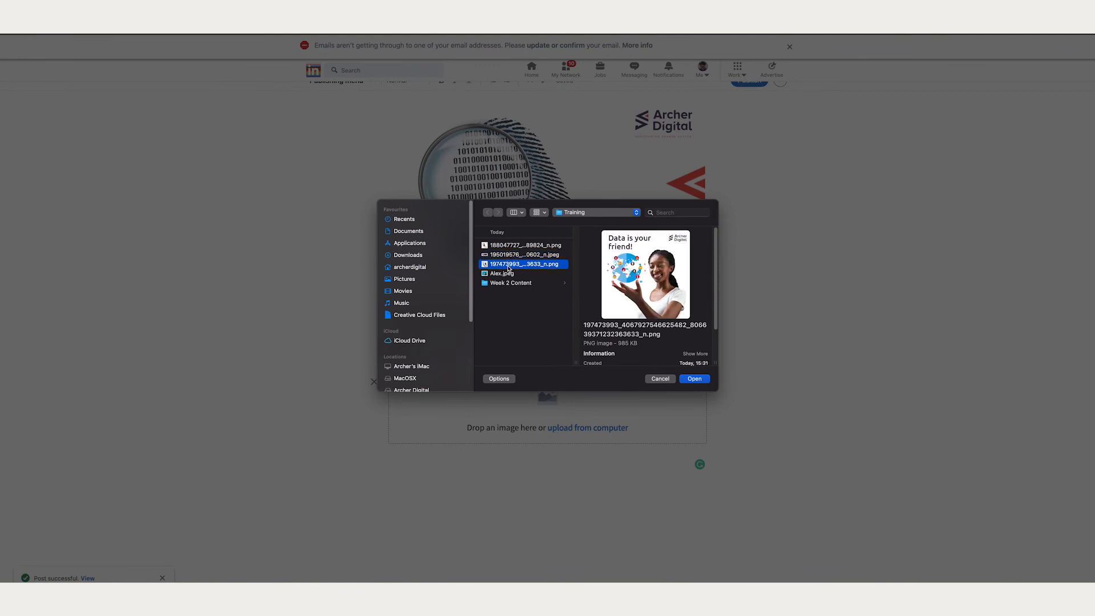
{"action": "left_click", "coordinate": [695, 378]}
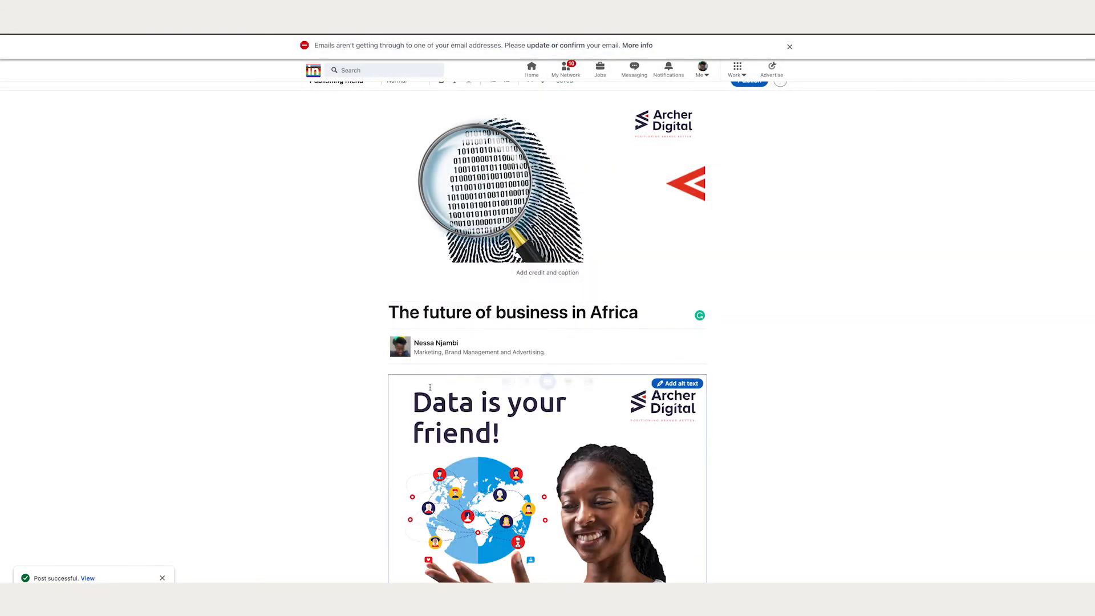
Review the image in the article body and check the text style options without changing the style.
{"action": "scroll", "coordinate": [430, 388], "scroll_direction": "down", "scroll_amount": 3}
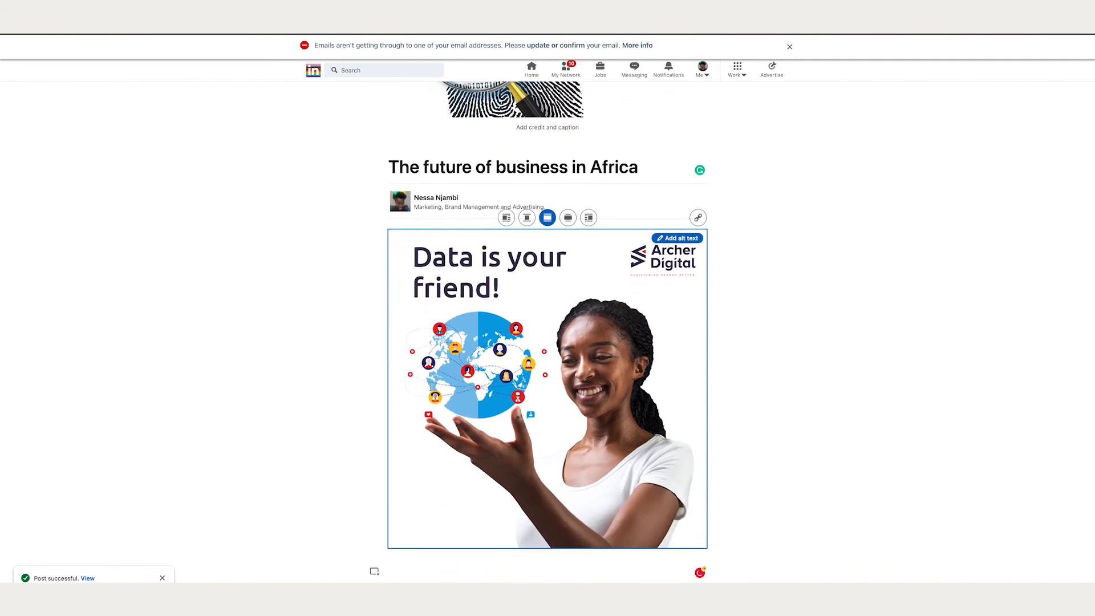
{"action": "scroll", "coordinate": [548, 354], "scroll_direction": "up", "scroll_amount": 3}
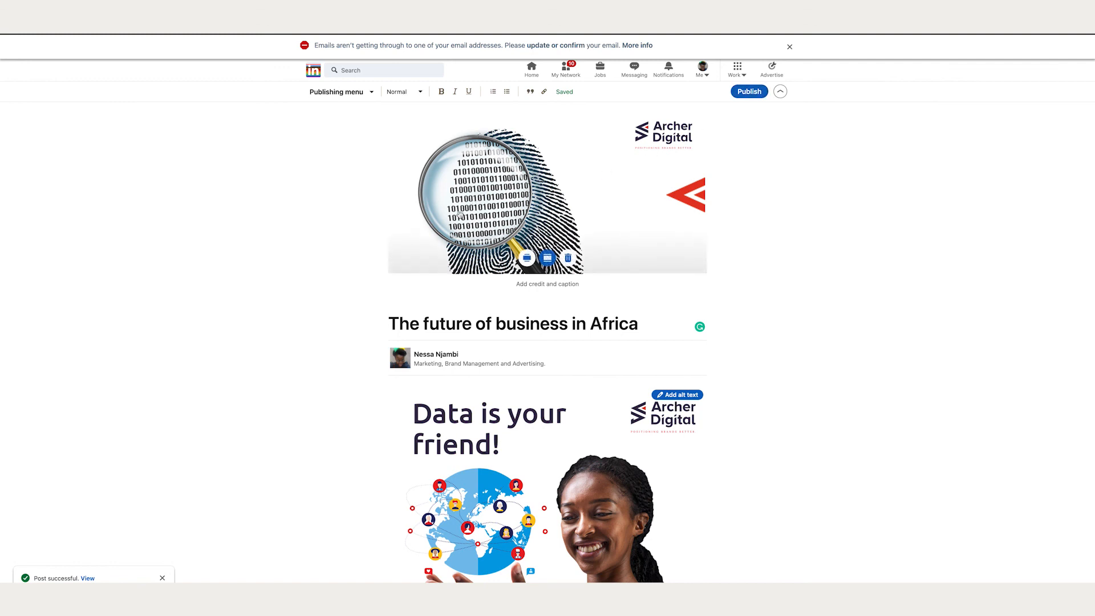
{"action": "left_click", "coordinate": [409, 94]}
{"action": "left_click", "coordinate": [409, 96]}
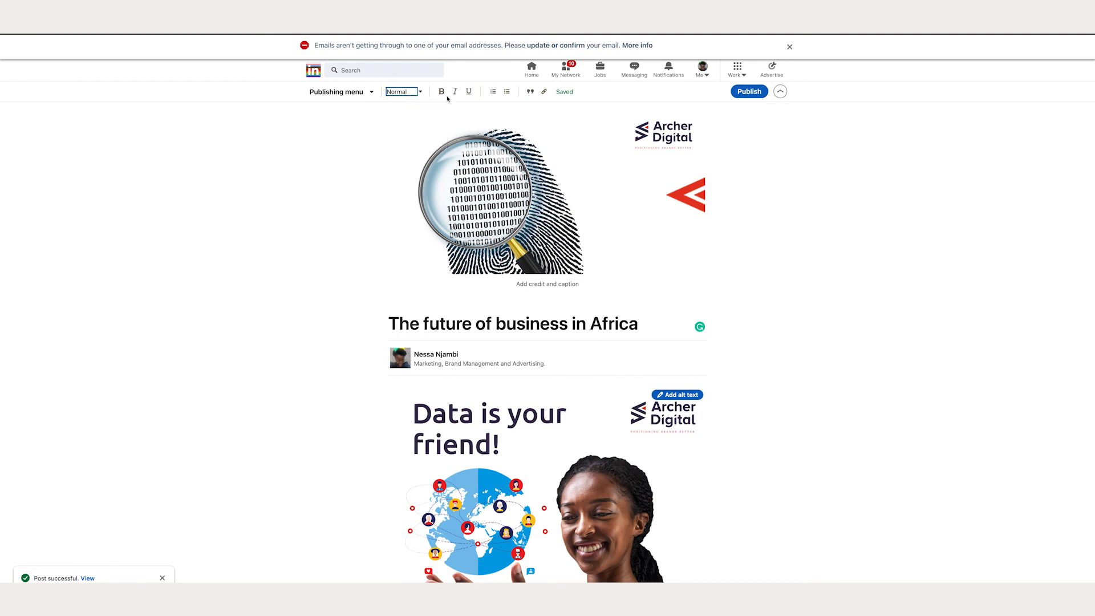